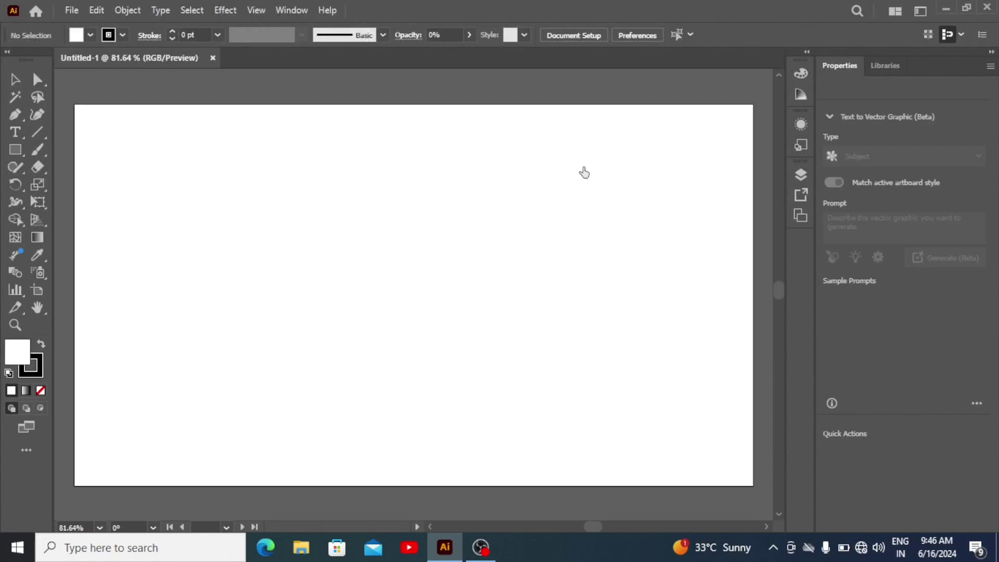
Step: Draw a vertical line, repeat offset copies into eight evenly spaced lines, and select them all
click(34, 132)
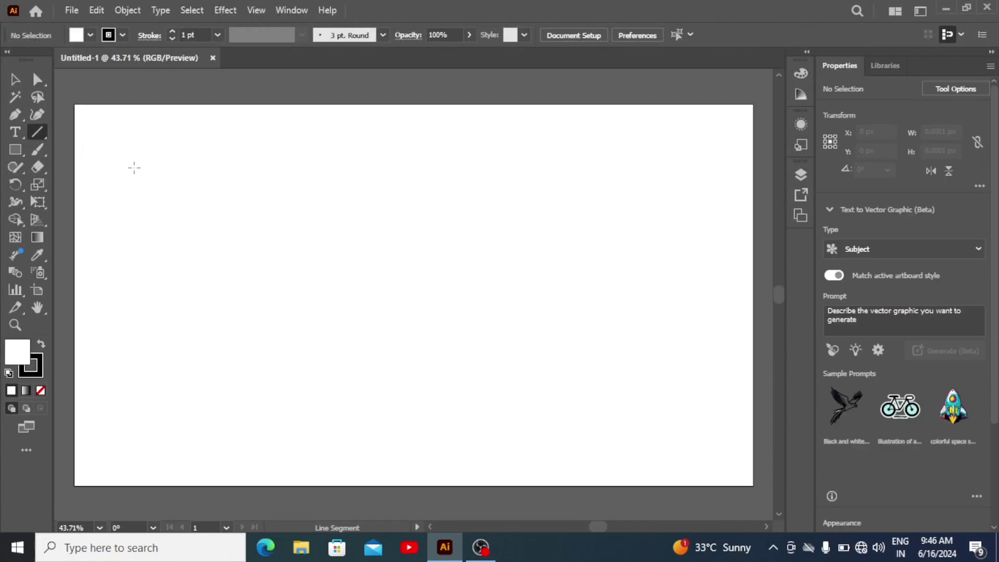
drag(134, 167, 144, 368)
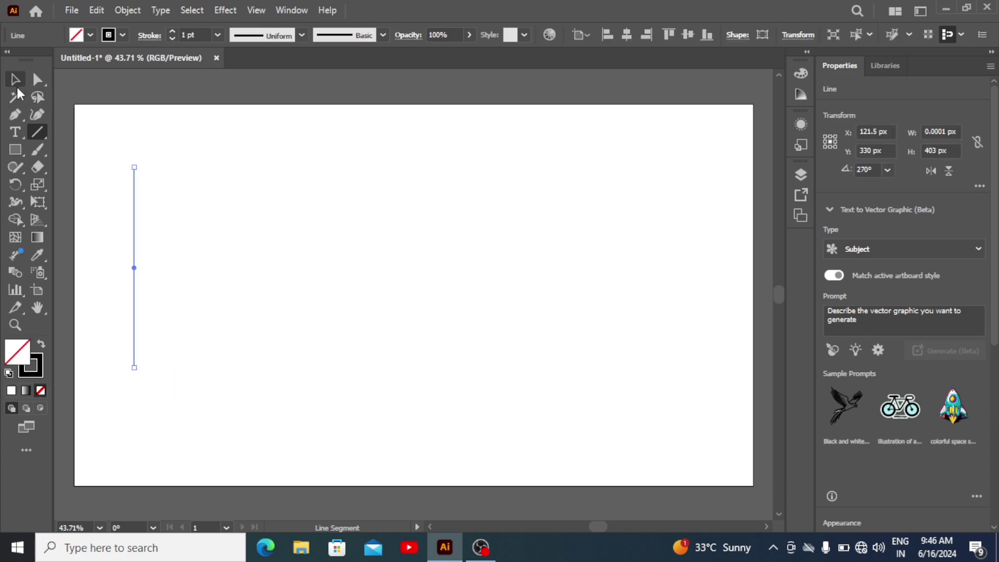
click(15, 80)
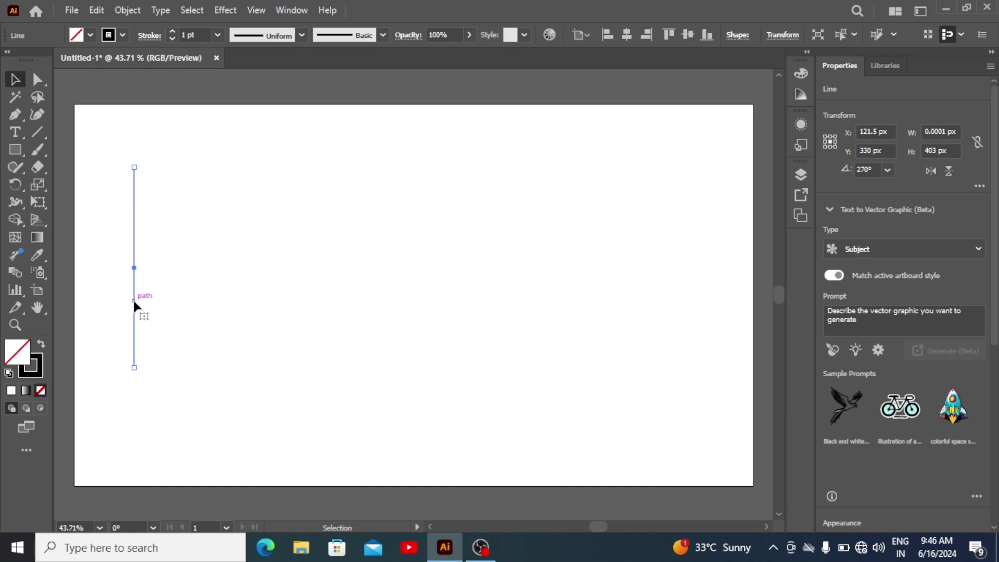
drag(134, 301, 152, 306)
key(ctrl)
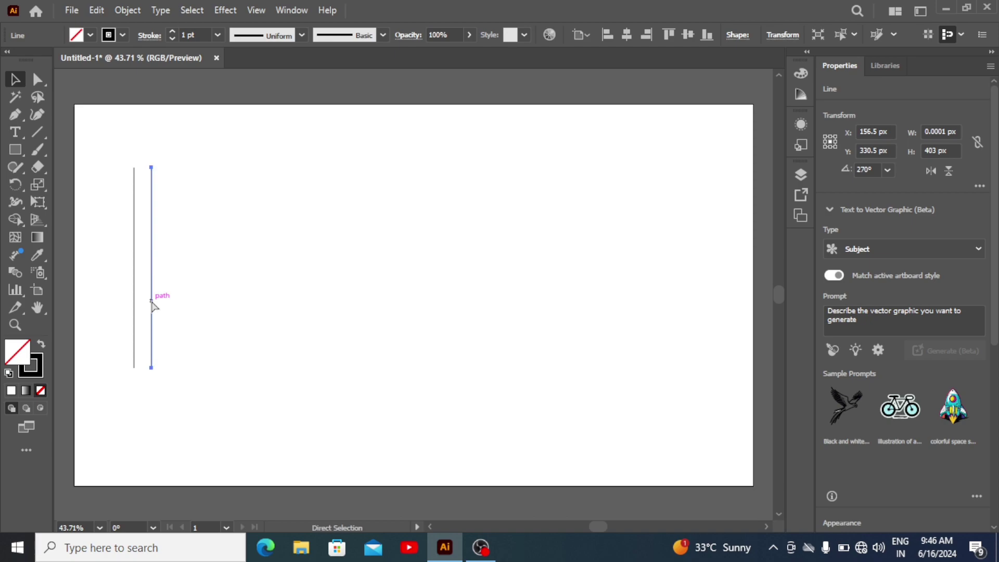
key(ctrl+d)
key(ctrl+d)
key(ctrl+d)
key(ctrl+d)
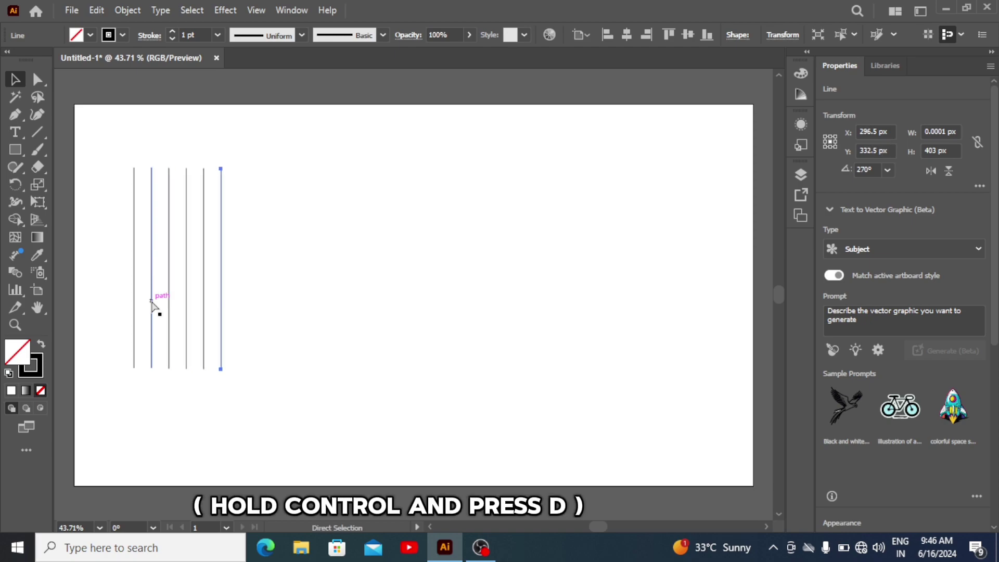
key(ctrl+d)
key(ctrl+d)
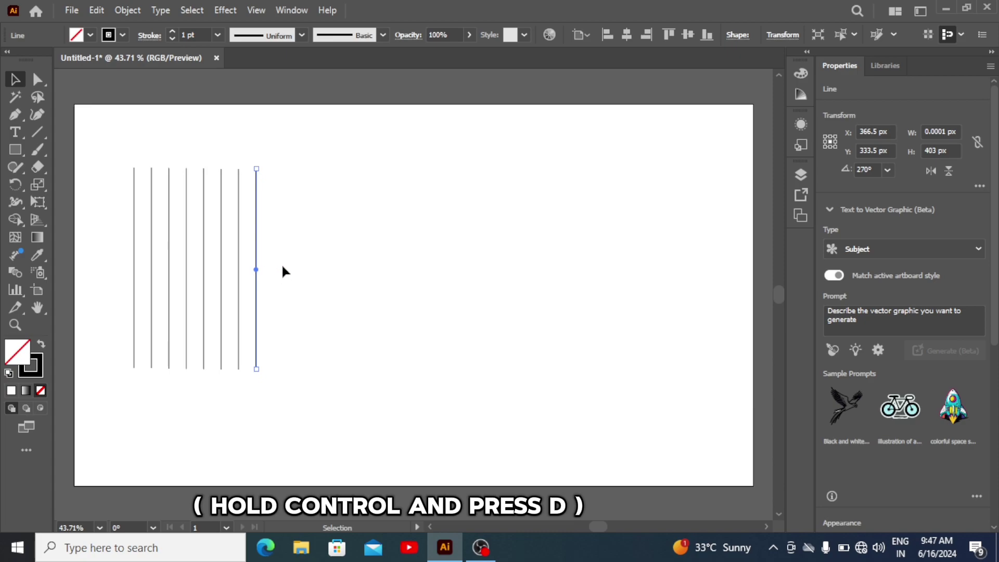
drag(283, 268, 127, 335)
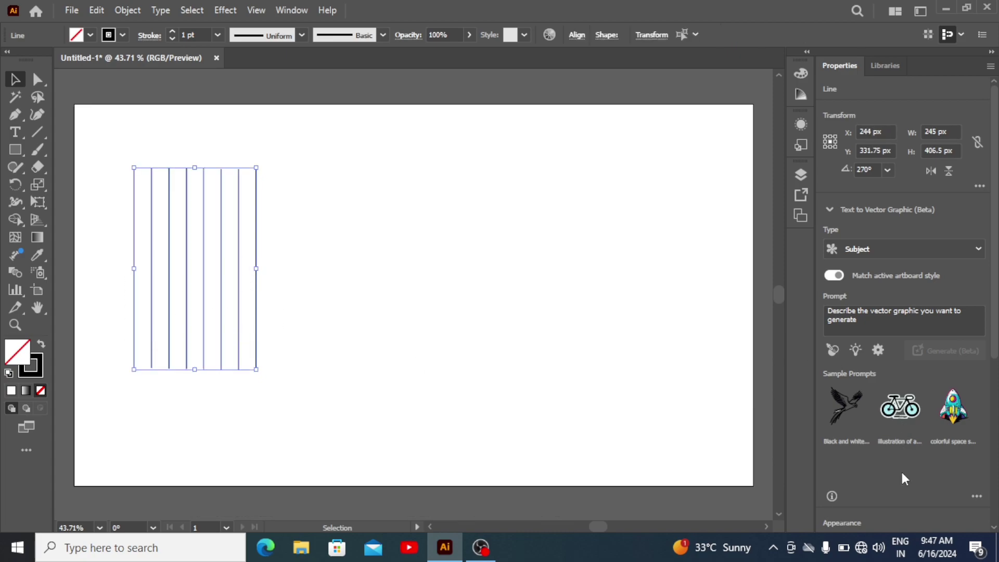
Step: Align the lines' vertical centres, group them, stretch the group taller and nudge it right
scroll(903, 475, down, 5)
click(945, 398)
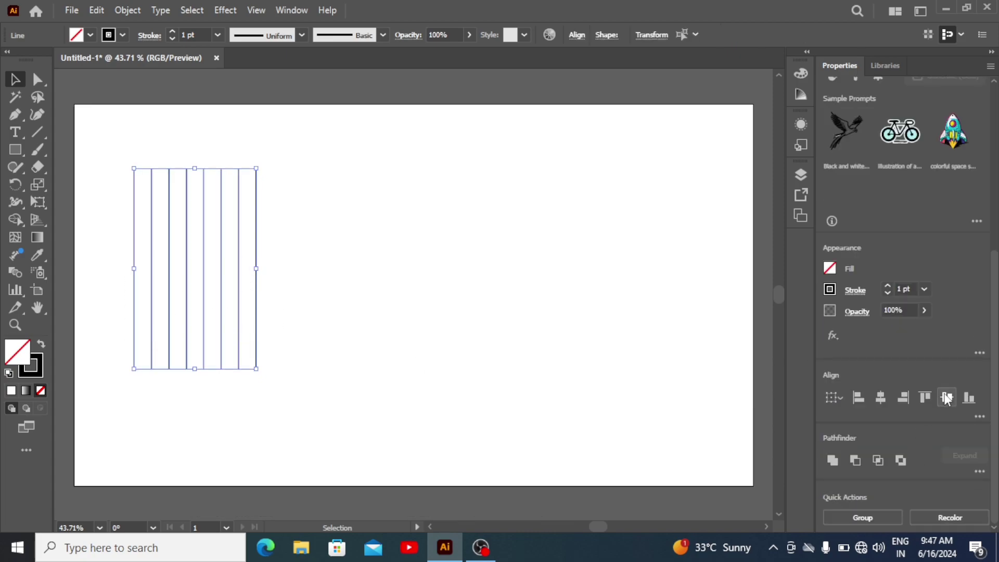
click(140, 6)
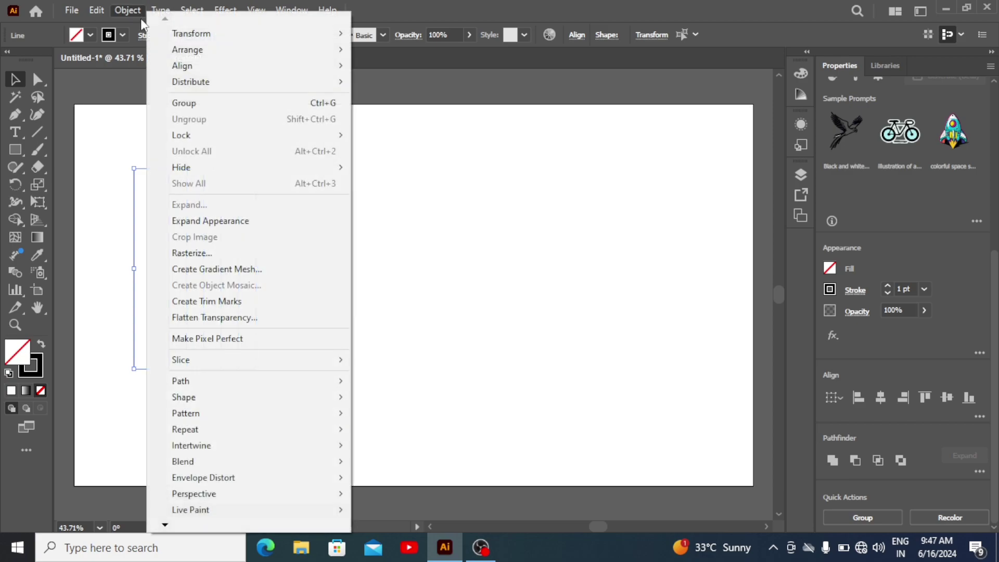
click(202, 100)
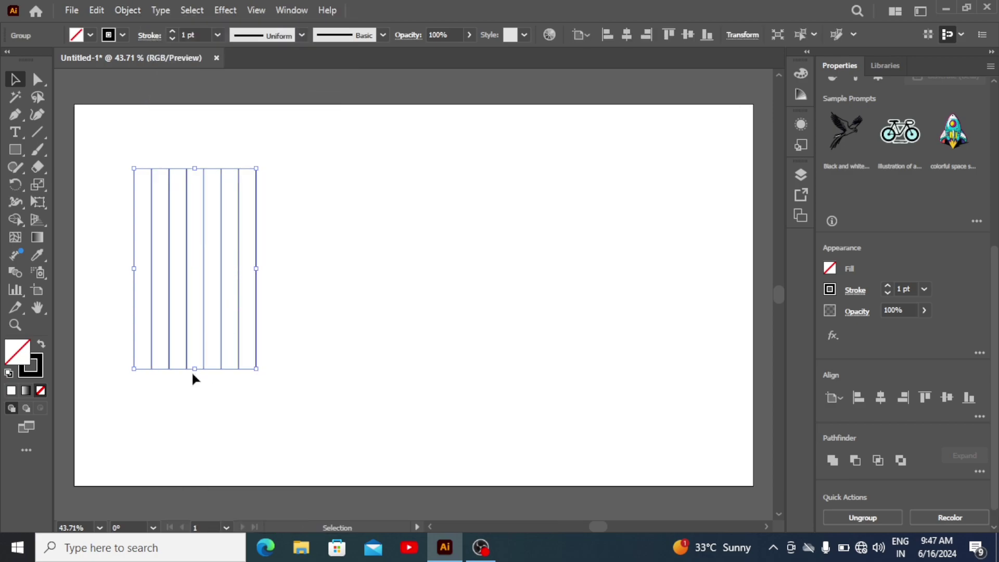
drag(195, 369, 201, 437)
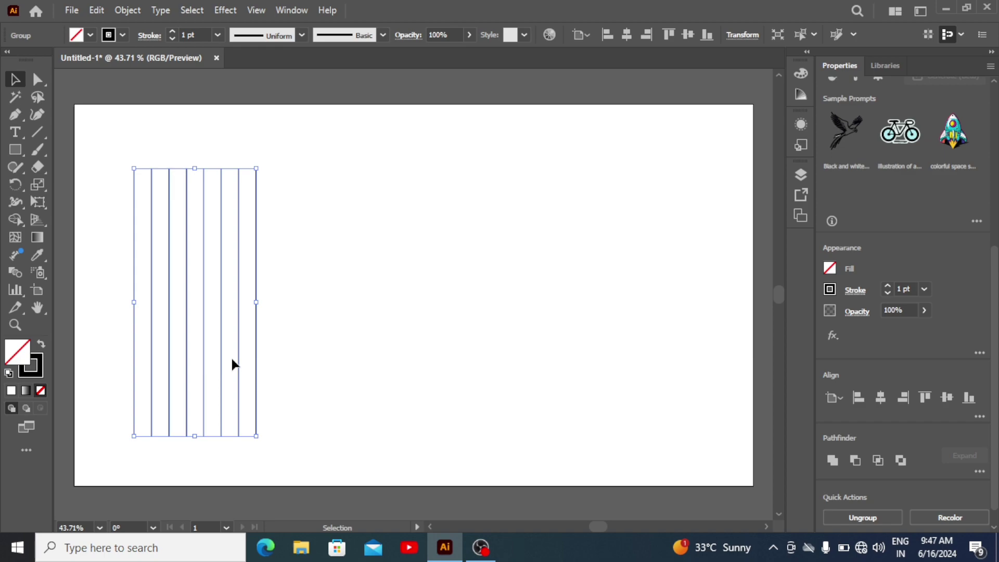
drag(240, 364, 245, 367)
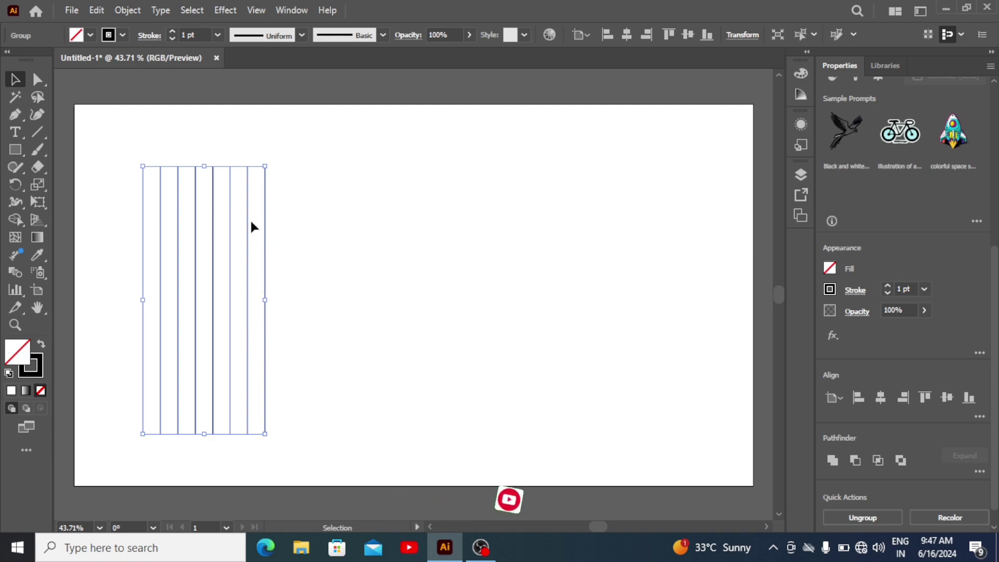
Step: Copy the line group and paste an exact copy in front
click(99, 10)
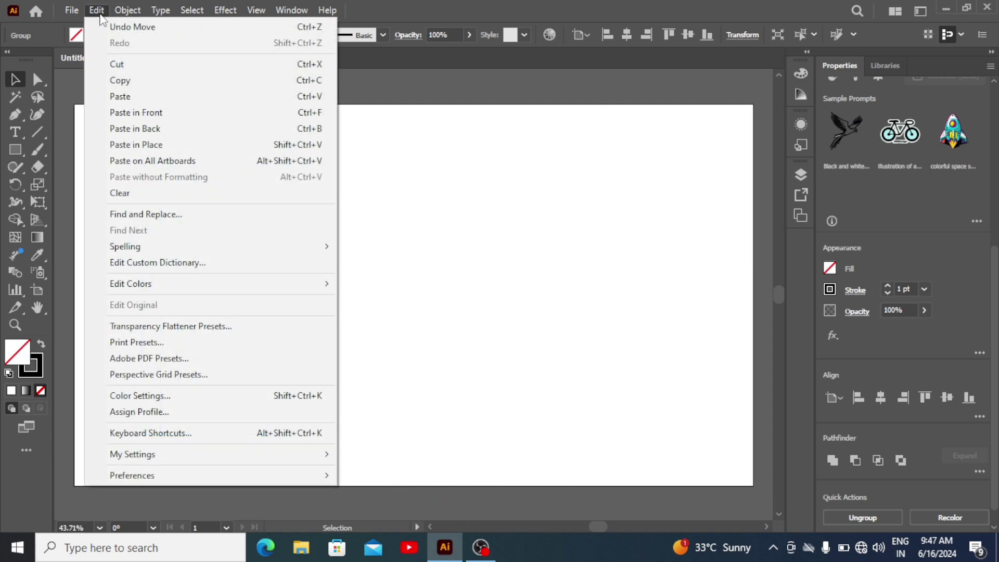
click(114, 77)
click(96, 10)
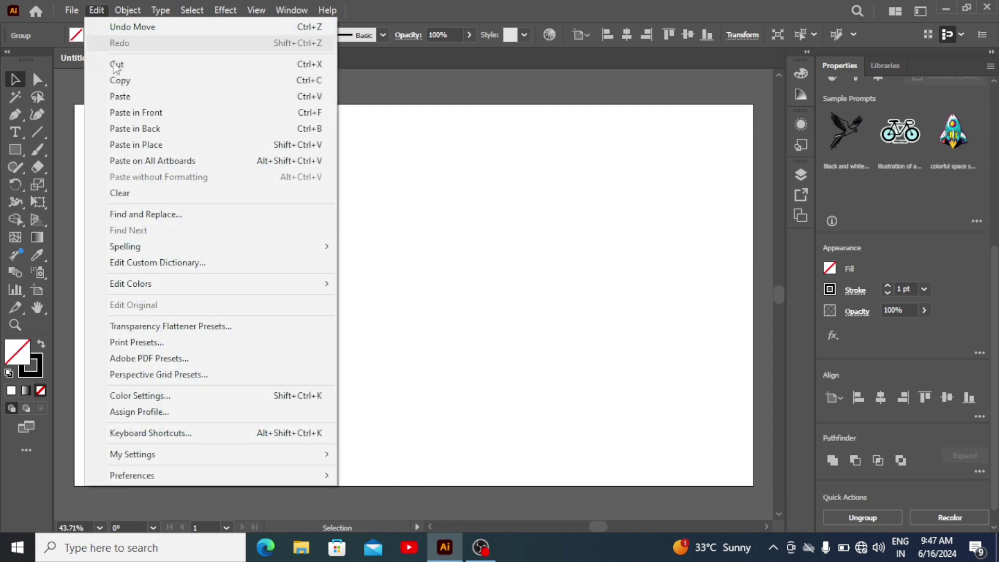
click(121, 108)
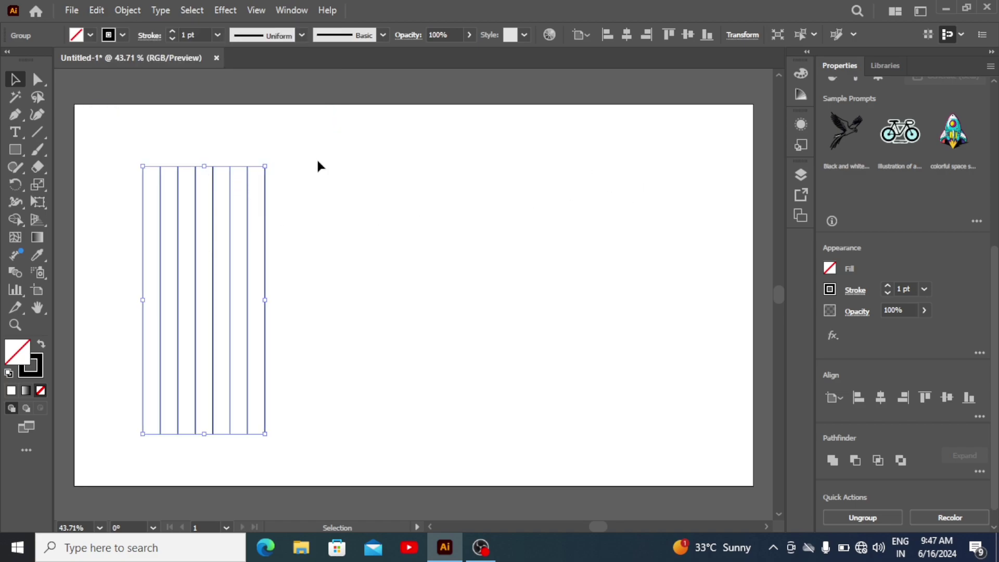
Step: Rotate the pasted line group to exactly 30°
drag(272, 161, 338, 255)
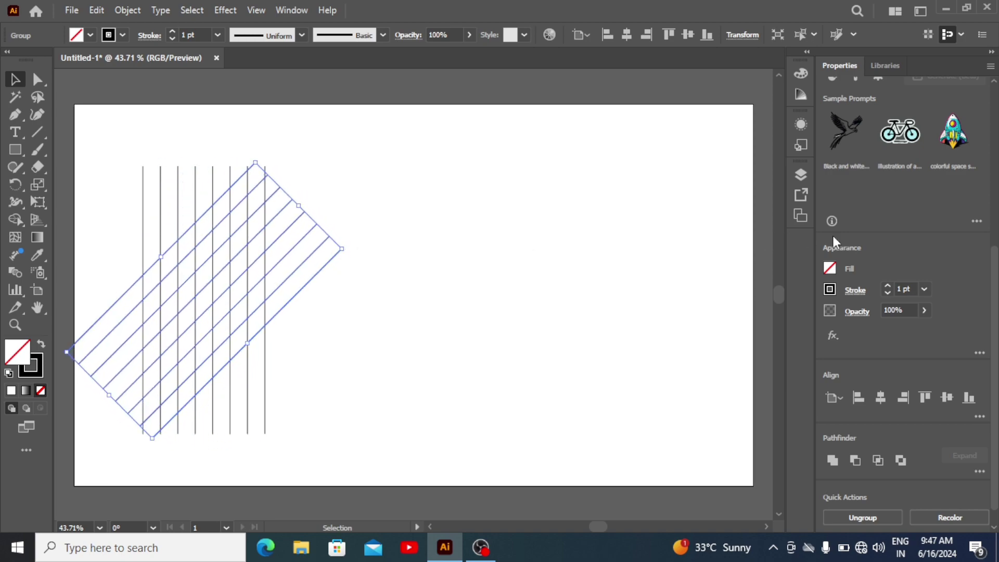
scroll(857, 235, up, 5)
click(890, 171)
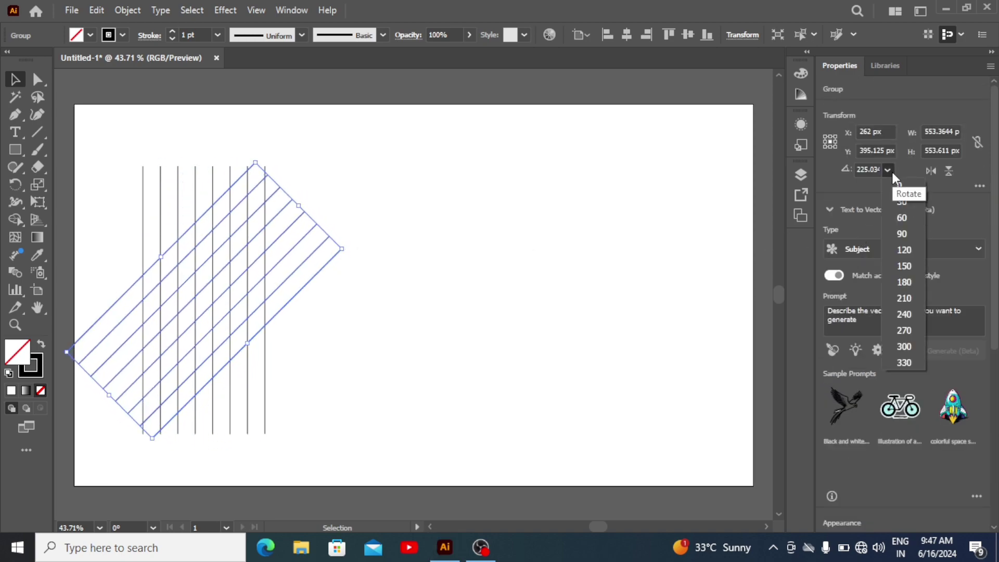
click(901, 215)
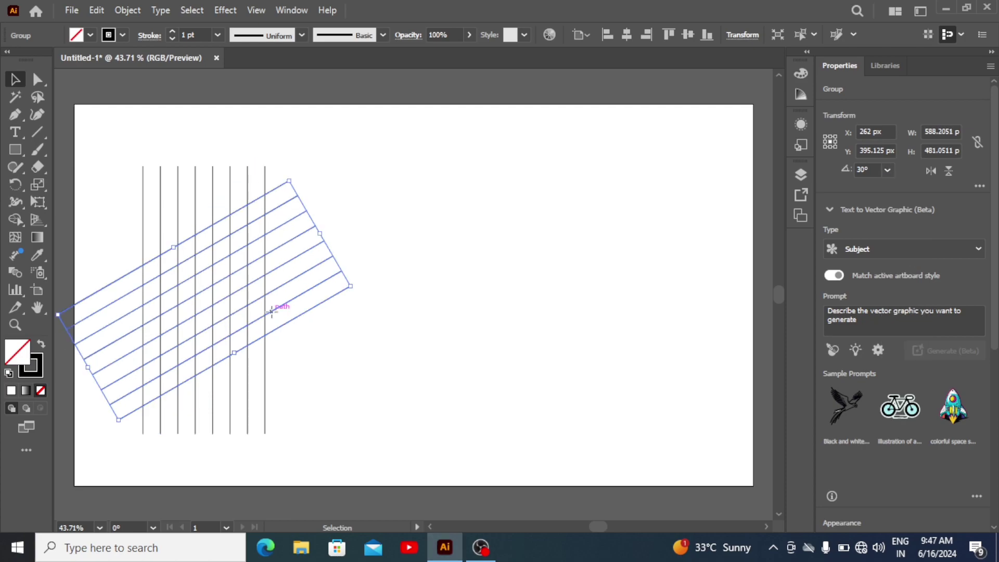
Step: Paste another copy in front, reflect it to 150°, and select all three line sets
click(95, 12)
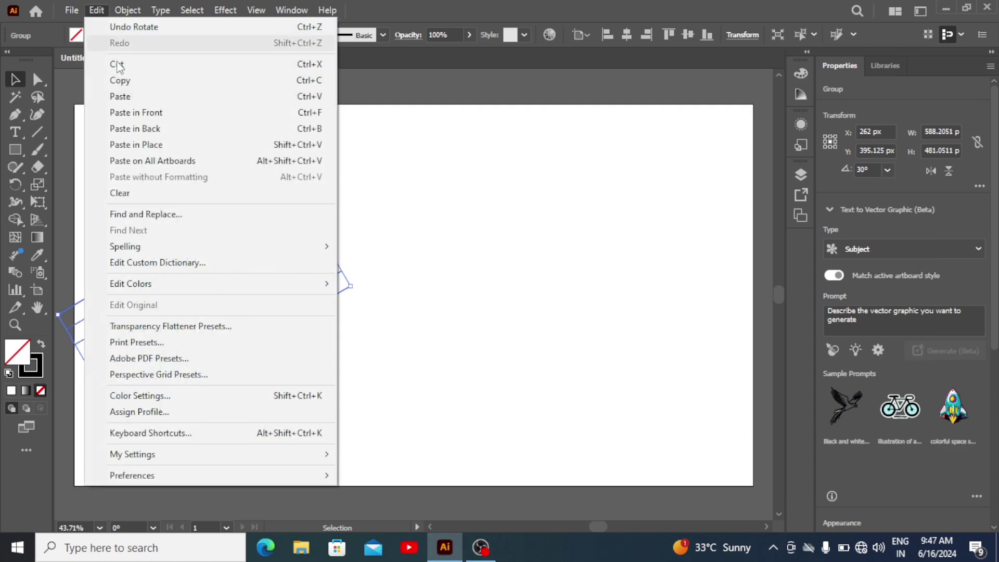
click(120, 80)
click(98, 12)
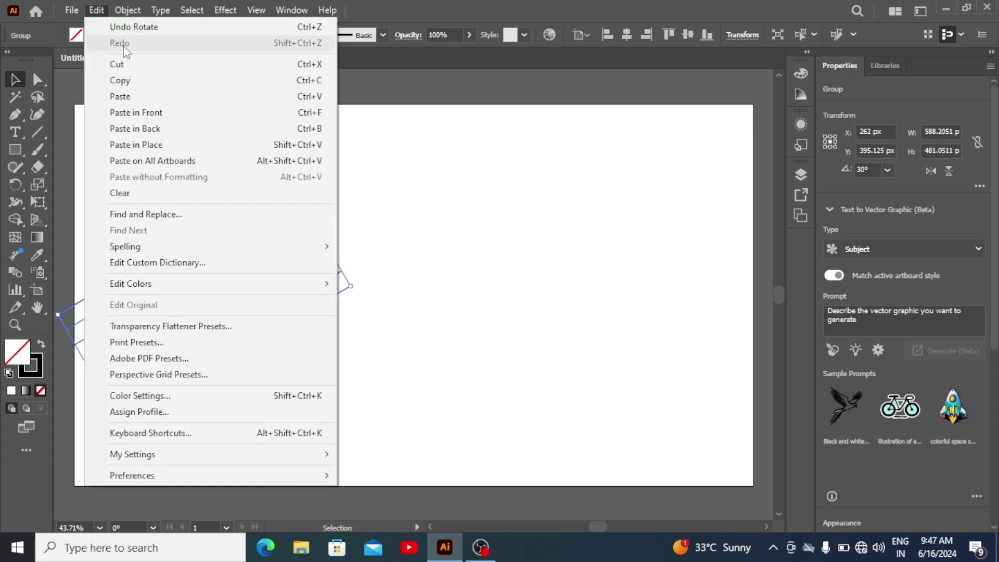
click(136, 112)
click(927, 170)
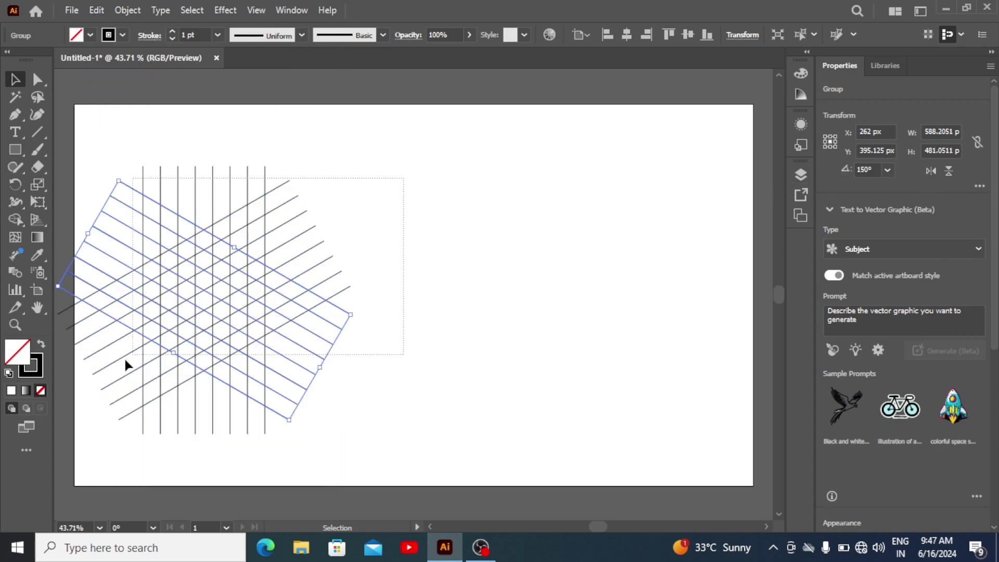
key(ctrl+a)
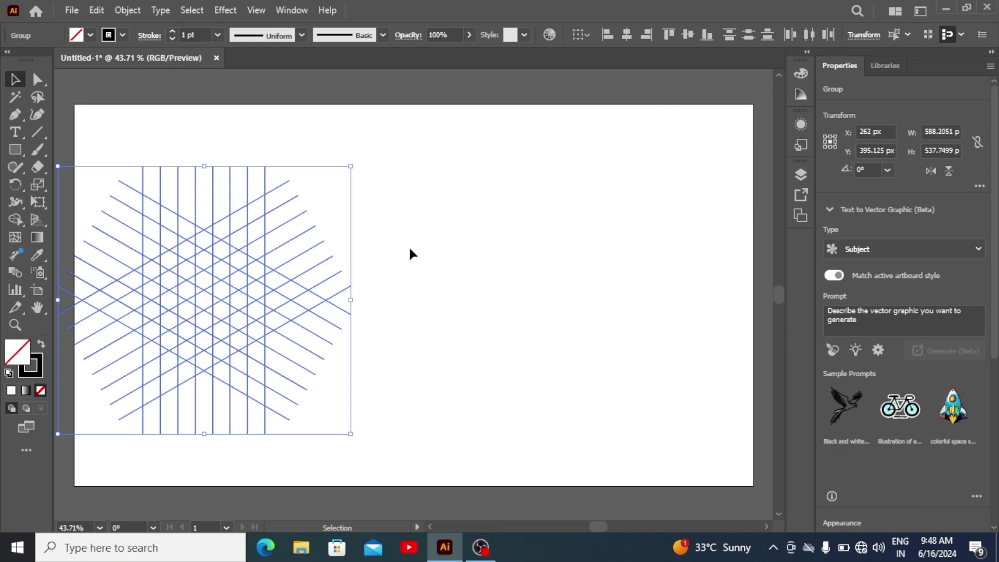
Step: Switch to the Shape Builder with stroke set to None and fill set to black
scroll(285, 293, up, 1)
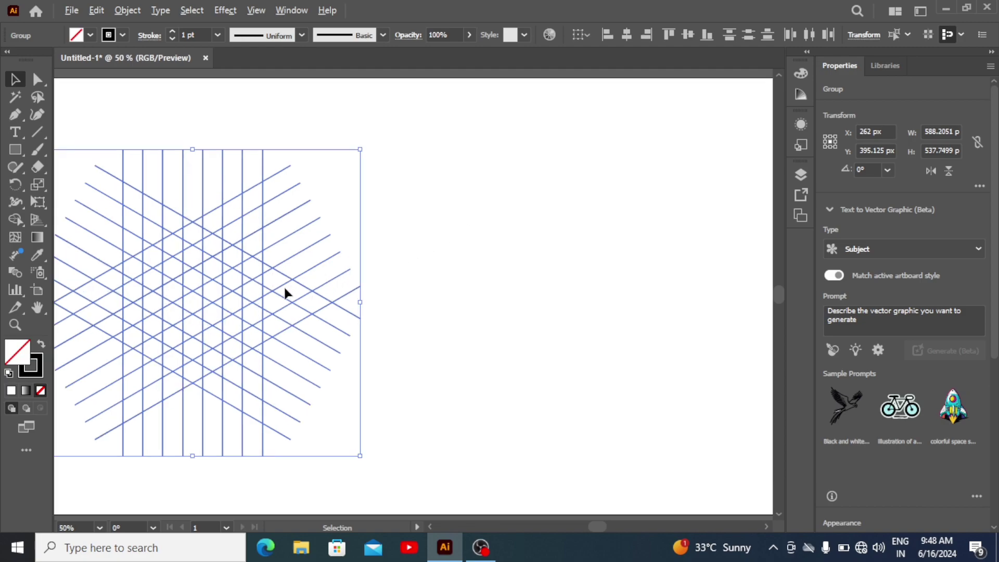
scroll(284, 293, up, 1)
scroll(283, 285, left, 4)
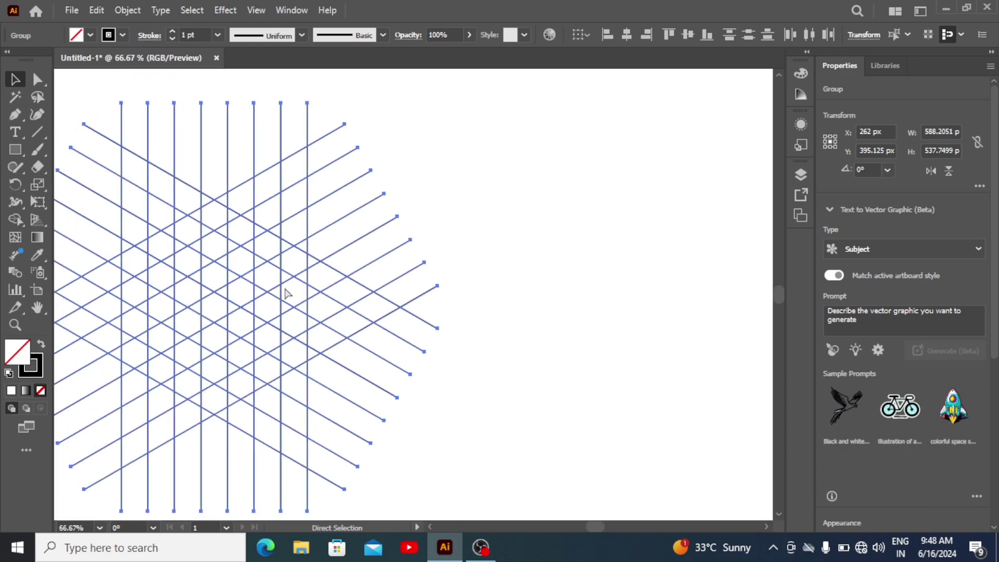
click(15, 219)
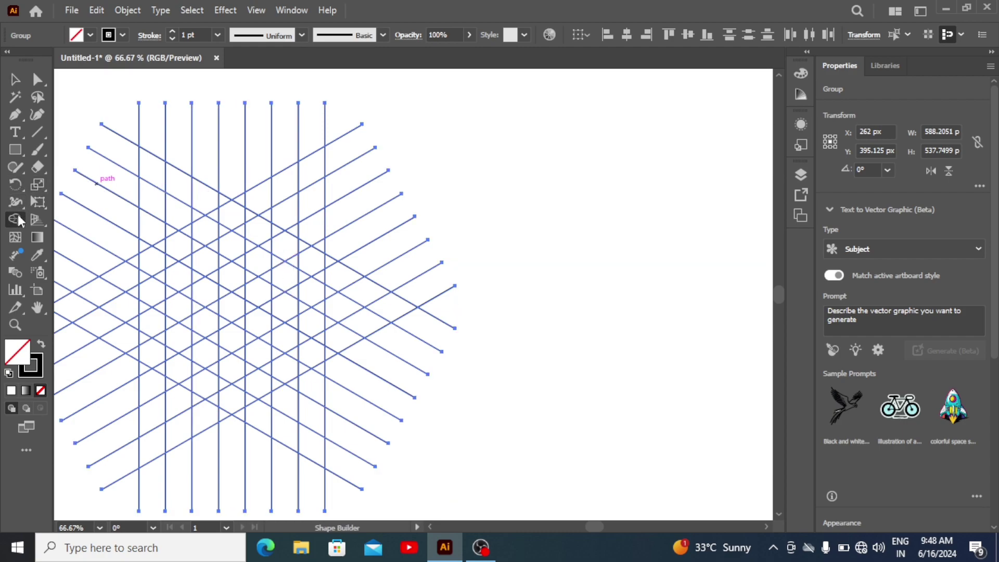
click(124, 35)
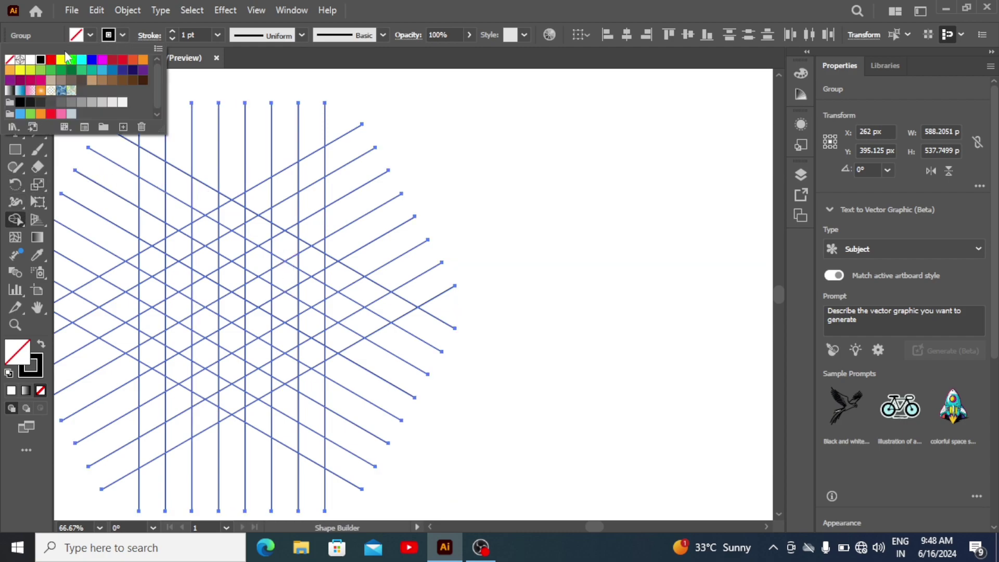
click(10, 60)
click(89, 35)
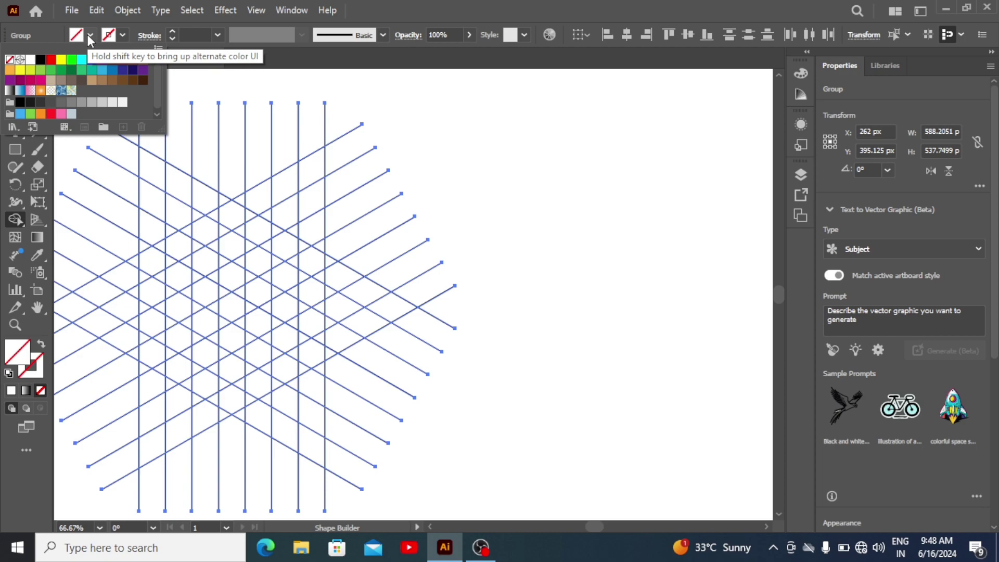
click(40, 60)
click(154, 268)
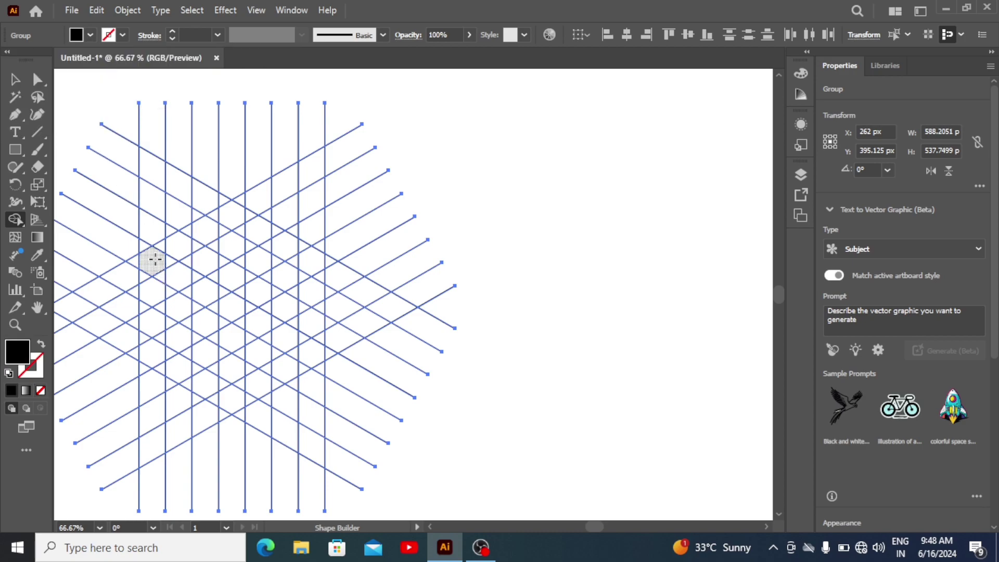
Step: Merge lattice cells into the M's legs, arch, middle leg and hooked right piece
mouse_move(154, 268)
mouse_down()
mouse_move(153, 351)
mouse_move(151, 262)
mouse_move(206, 237)
mouse_move(206, 398)
mouse_up()
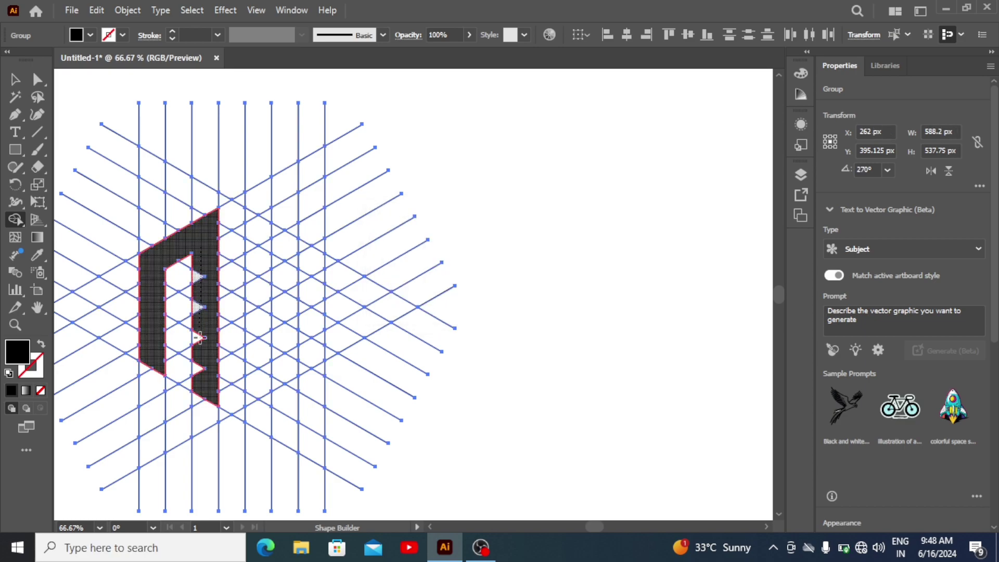
drag(201, 245, 200, 383)
drag(228, 220, 257, 229)
drag(257, 249, 257, 320)
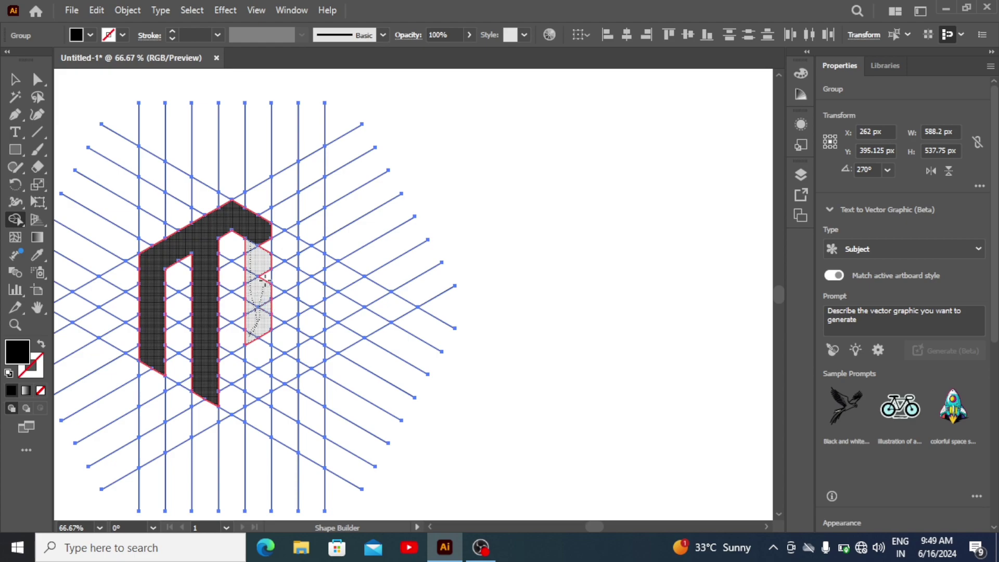
mouse_move(249, 336)
mouse_down()
mouse_move(265, 245)
mouse_move(313, 357)
mouse_move(299, 354)
mouse_up()
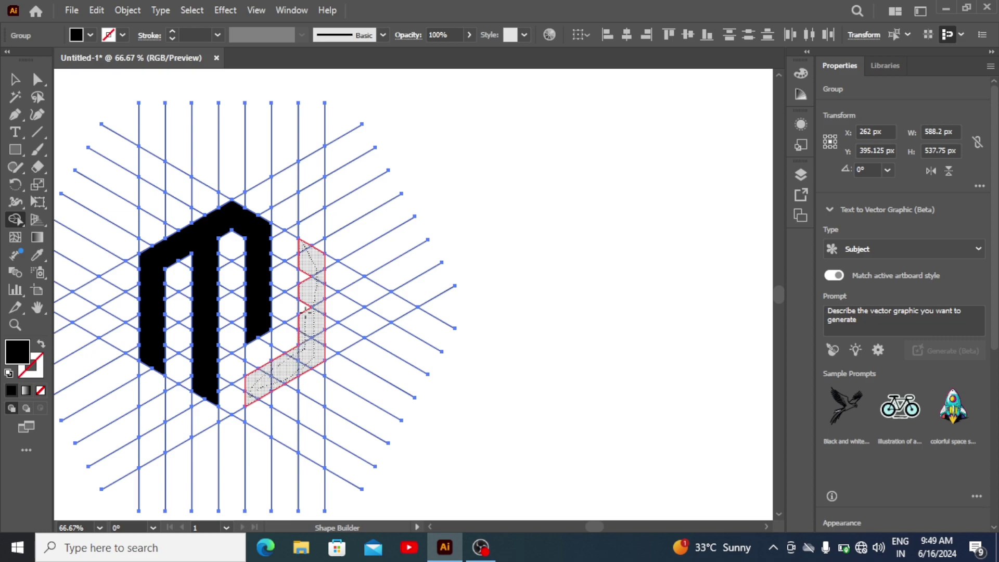
drag(300, 352, 305, 260)
Step: Ungroup the lattice from the logo and cut away all leftover grid lines
key(v)
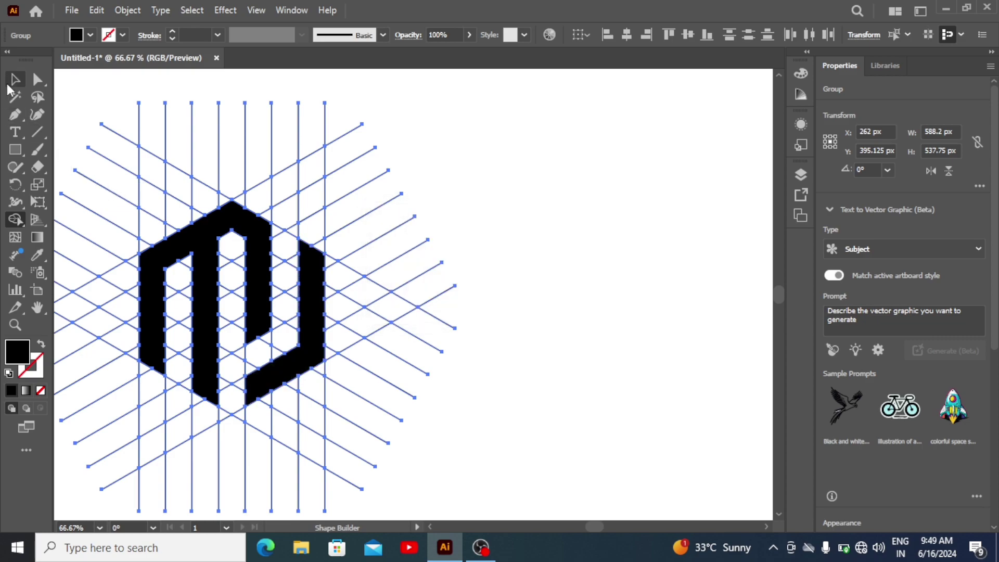
click(495, 177)
click(313, 322)
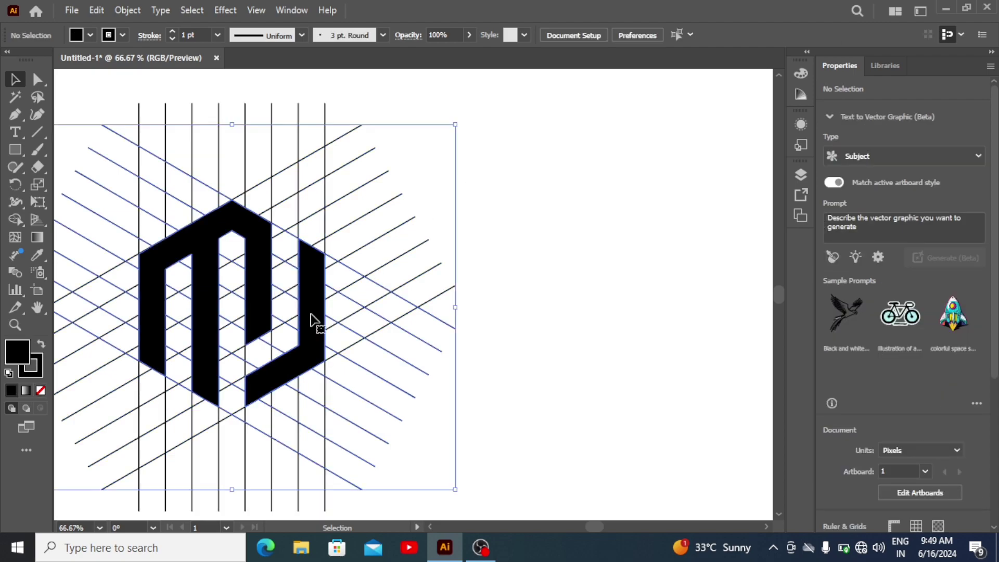
click(126, 10)
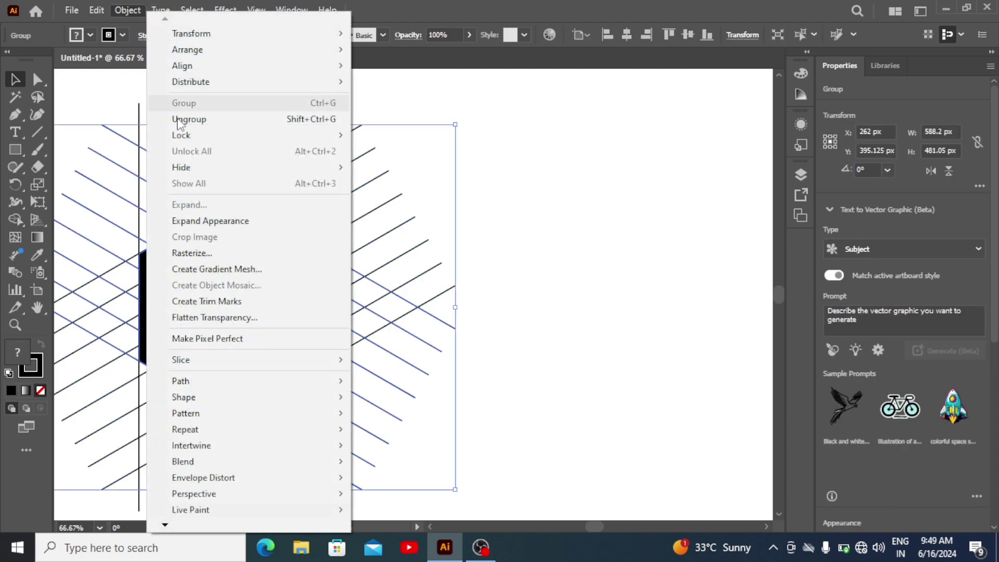
click(180, 123)
right_click(119, 396)
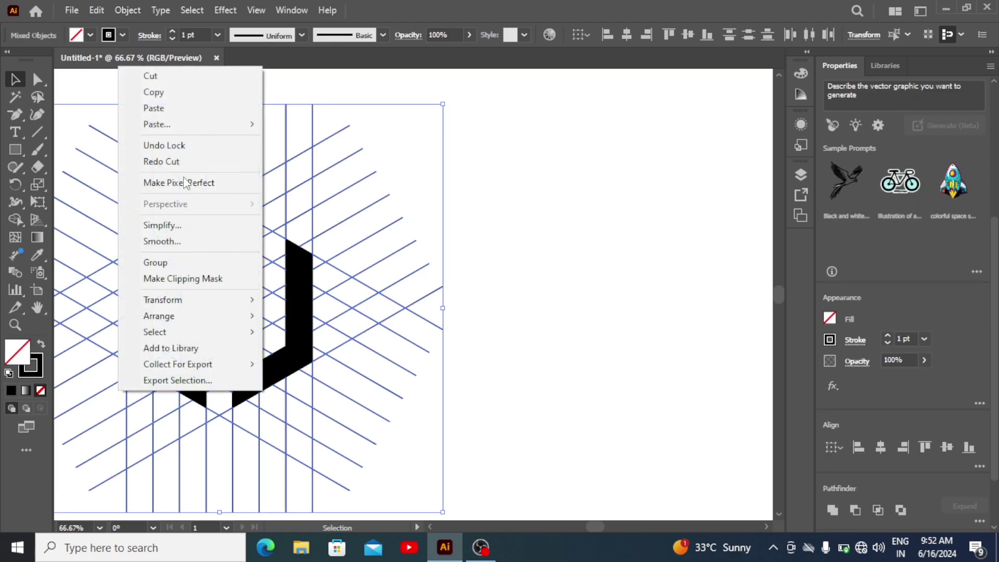
click(198, 80)
click(228, 216)
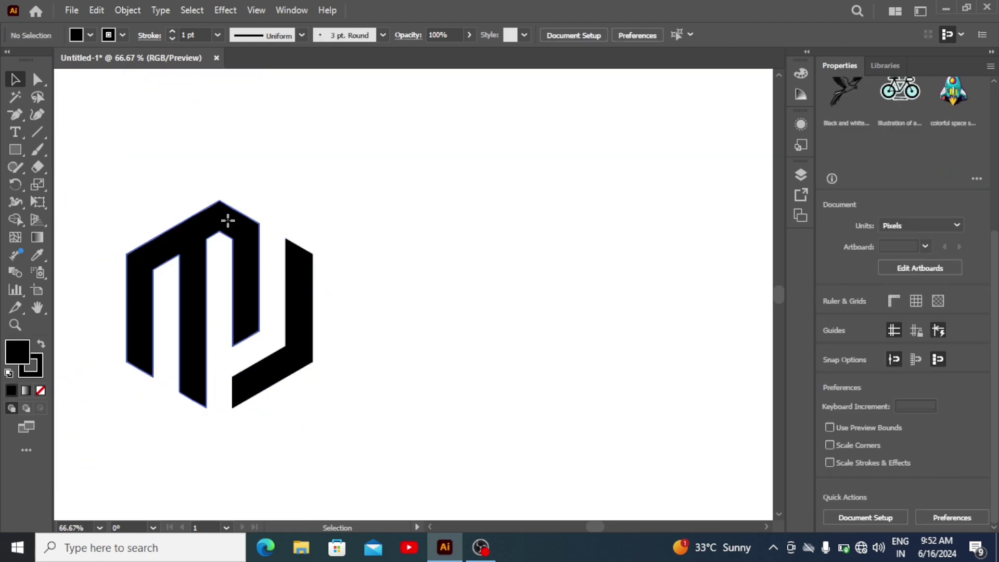
Step: Fill the logo's left piece bright green and the right hooked piece white
click(91, 35)
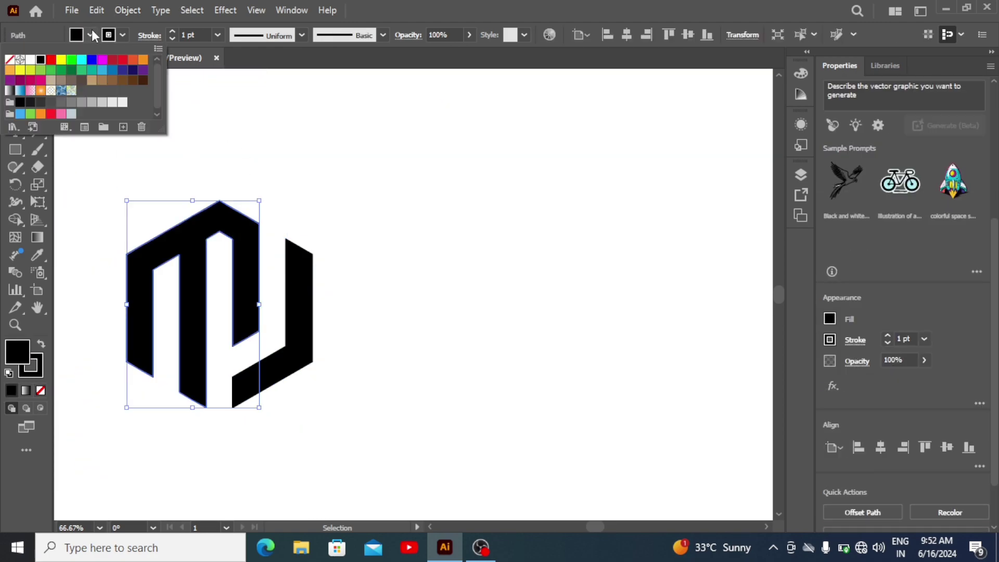
click(71, 59)
click(310, 153)
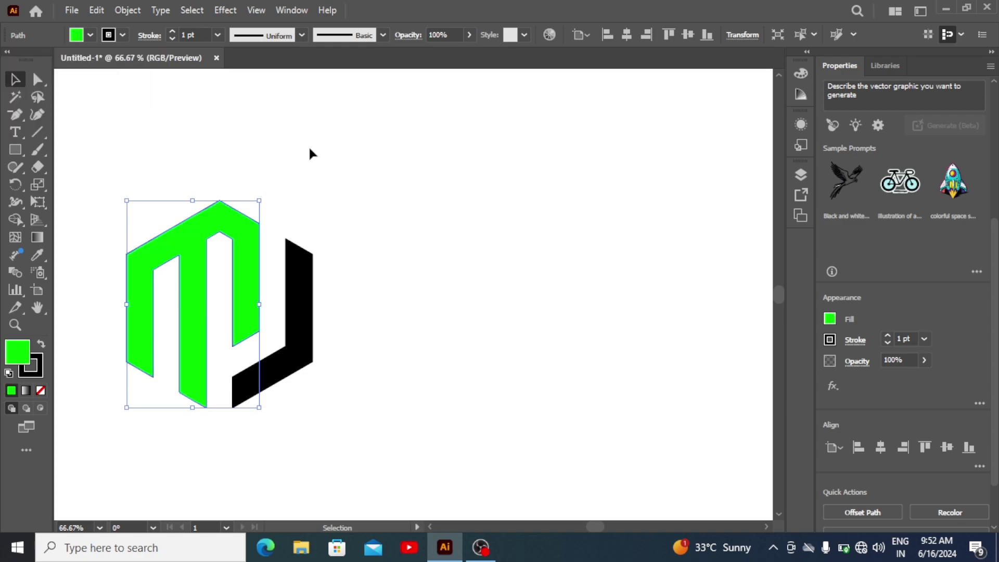
click(308, 302)
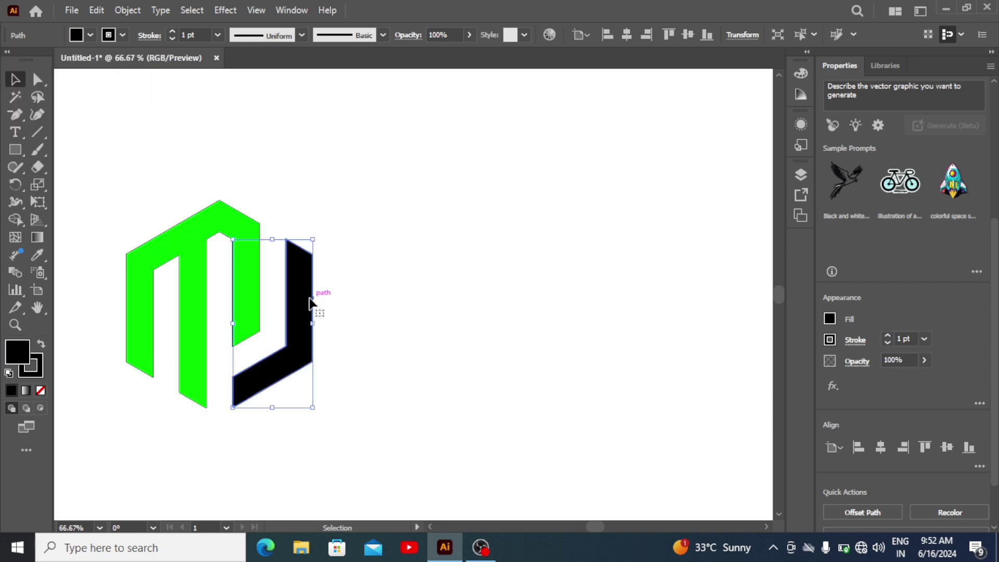
click(89, 35)
click(30, 60)
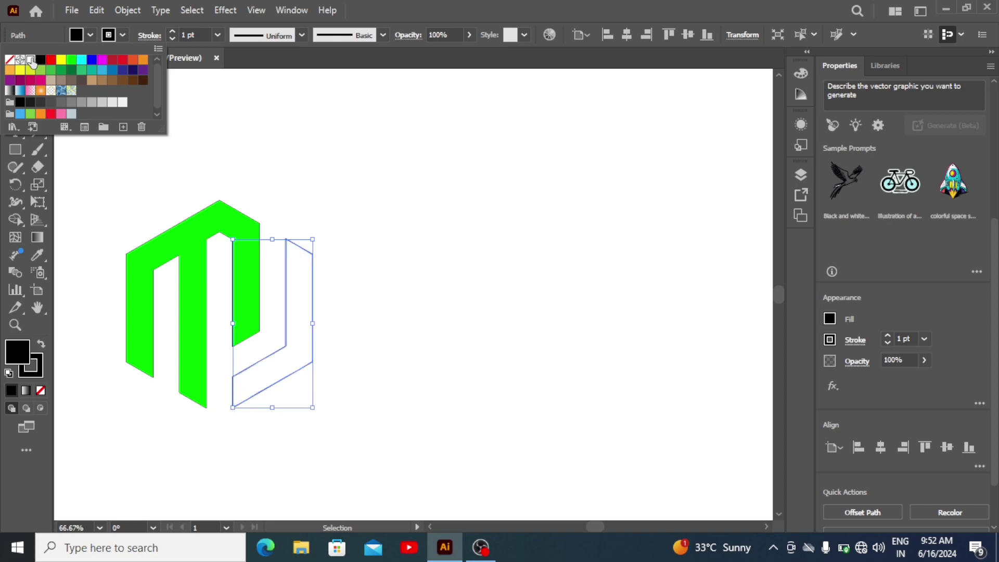
click(440, 183)
Step: Give both logo pieces a 10 pt outline and nudge them up three steps
mouse_move(439, 181)
mouse_down()
mouse_move(170, 362)
mouse_move(160, 346)
mouse_up()
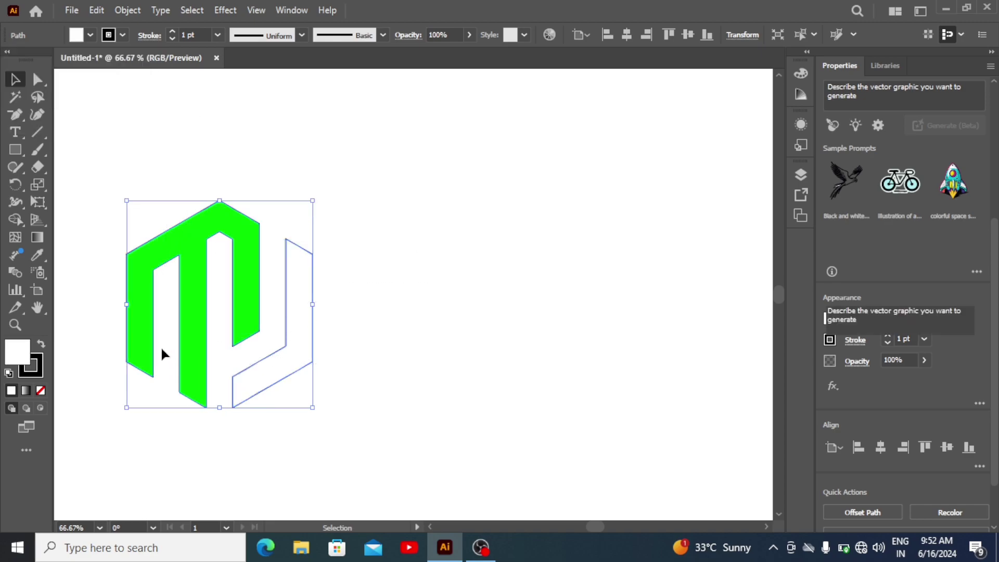
click(217, 35)
click(219, 242)
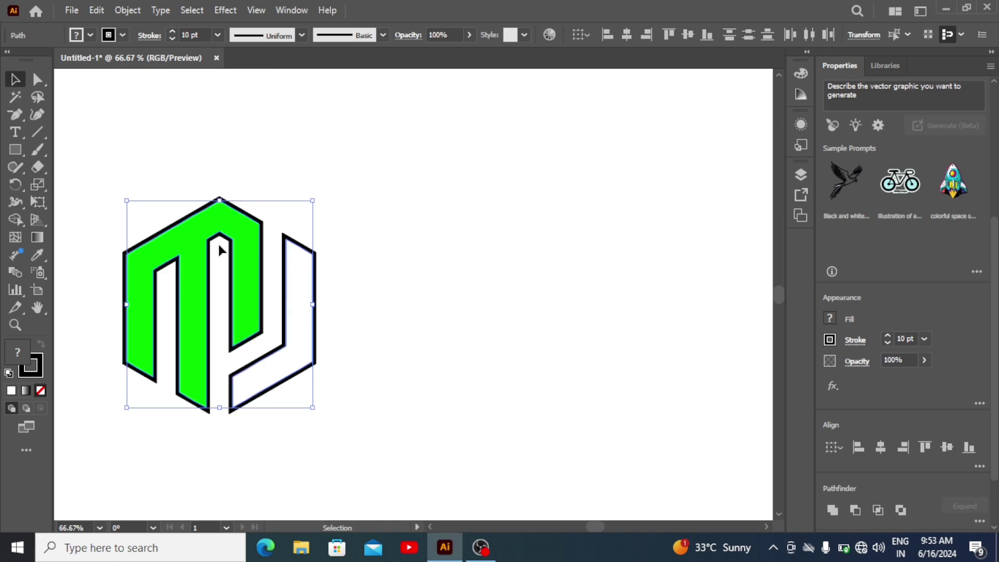
key(Up)
key(Up)
key(Up)
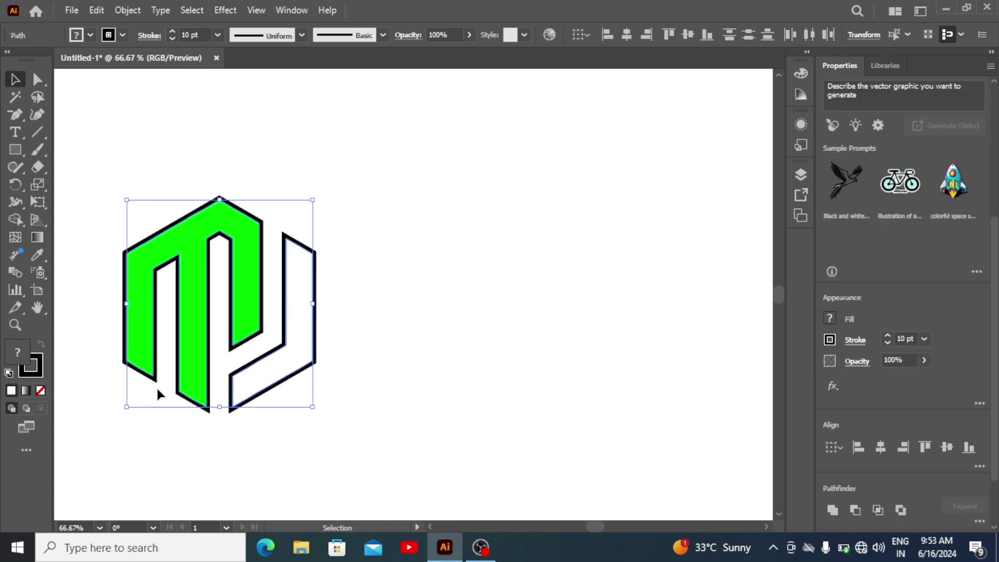
key(Up)
key(Up)
key(Up)
key(Up)
key(Up)
key(Up)
key(Up)
key(Up)
key(Up)
key(Up)
key(Up)
key(Up)
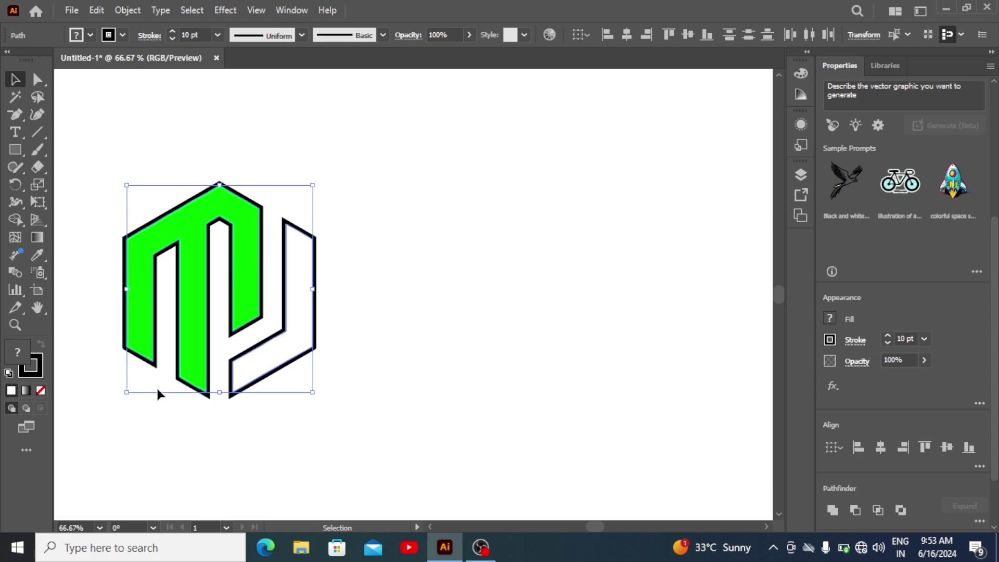
key(Up)
key(Up)
key(Up)
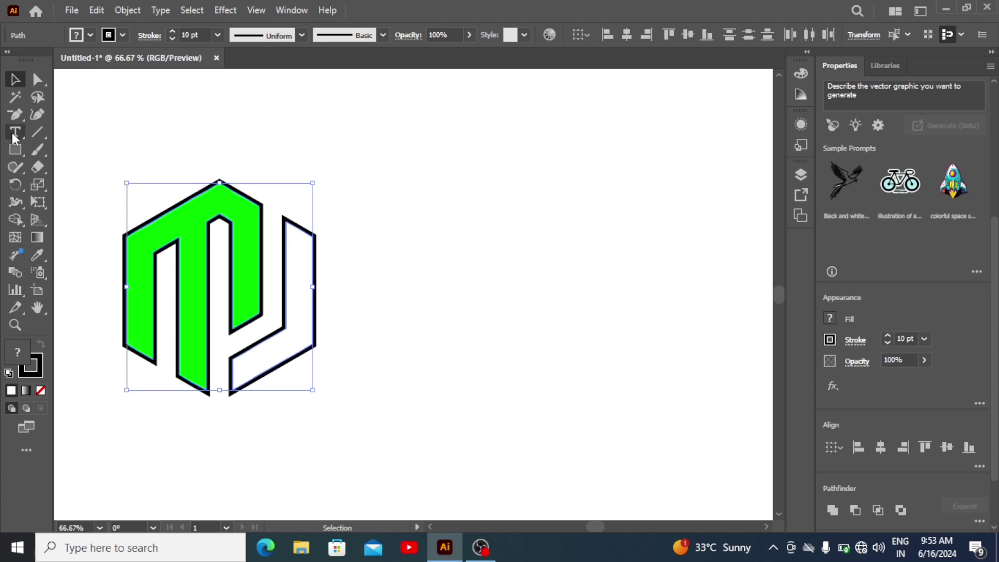
Step: Add 'MJ LOGO' text, enlarge it to about 67 pt, and place it beneath the hexagon
click(15, 133)
click(181, 433)
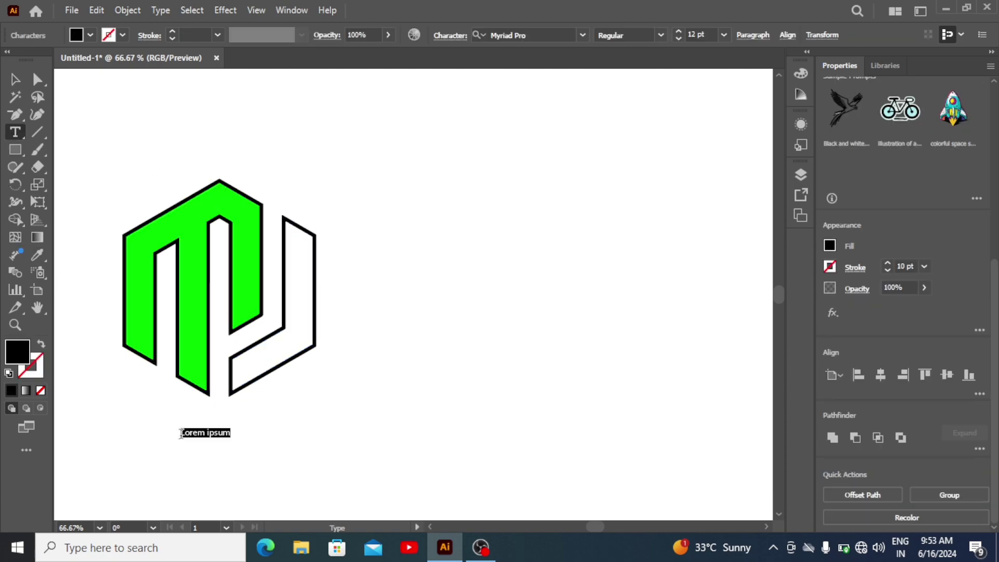
key(BackSpace)
text(MJ LOGO)
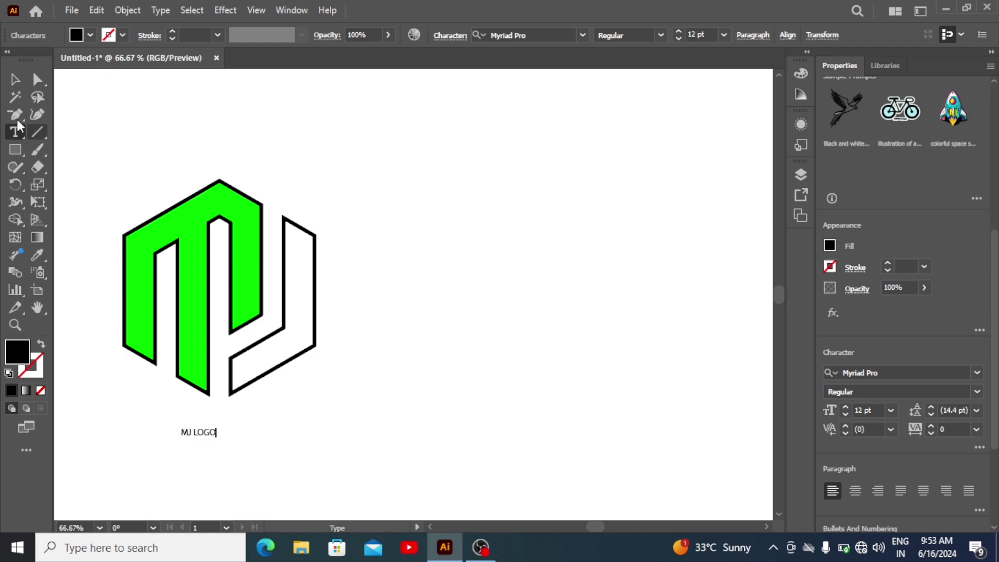
click(15, 80)
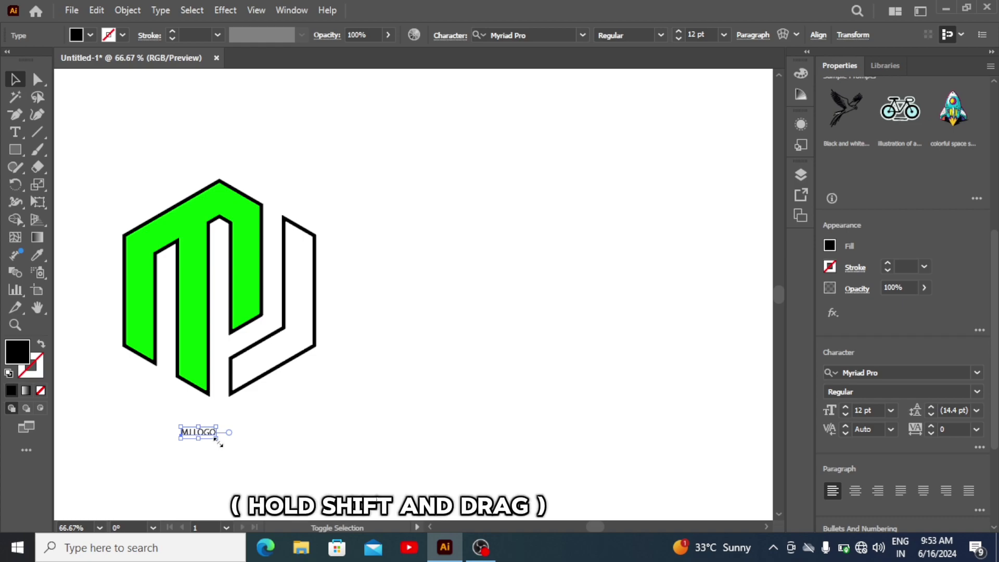
drag(215, 440, 377, 483)
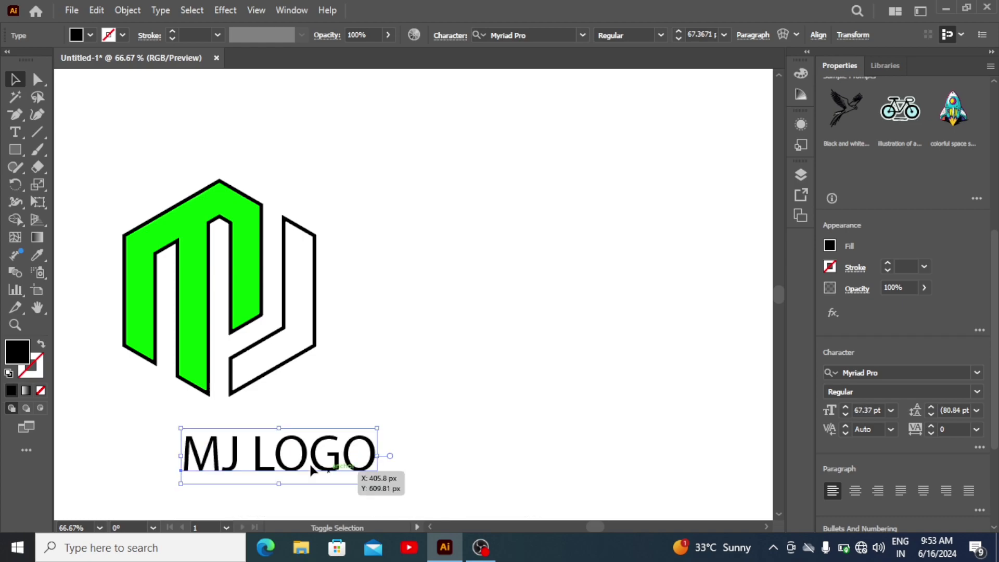
drag(284, 468, 230, 442)
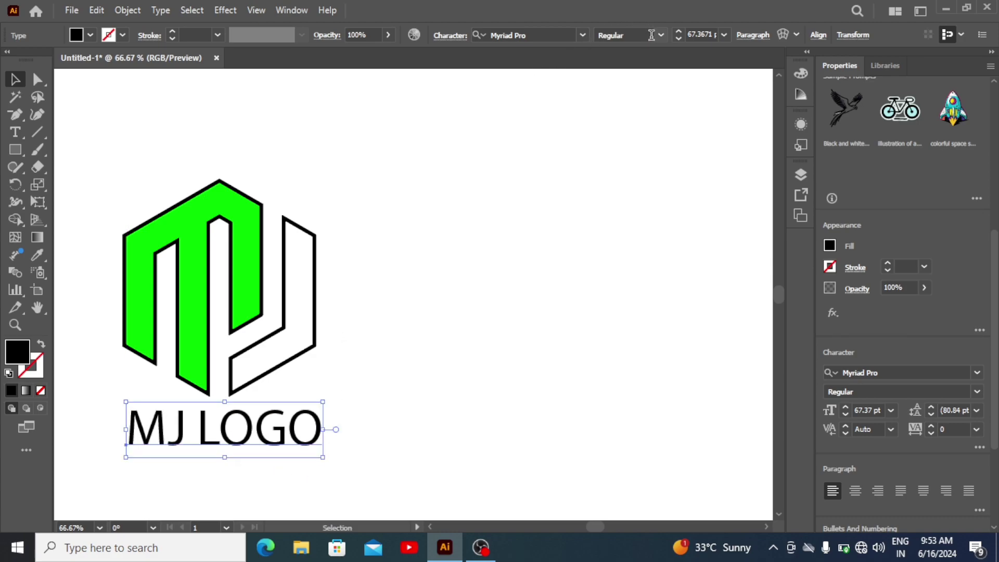
Step: Search 'GOT' in the font field and apply Gotham-Black to the MJ LOGO text
click(572, 35)
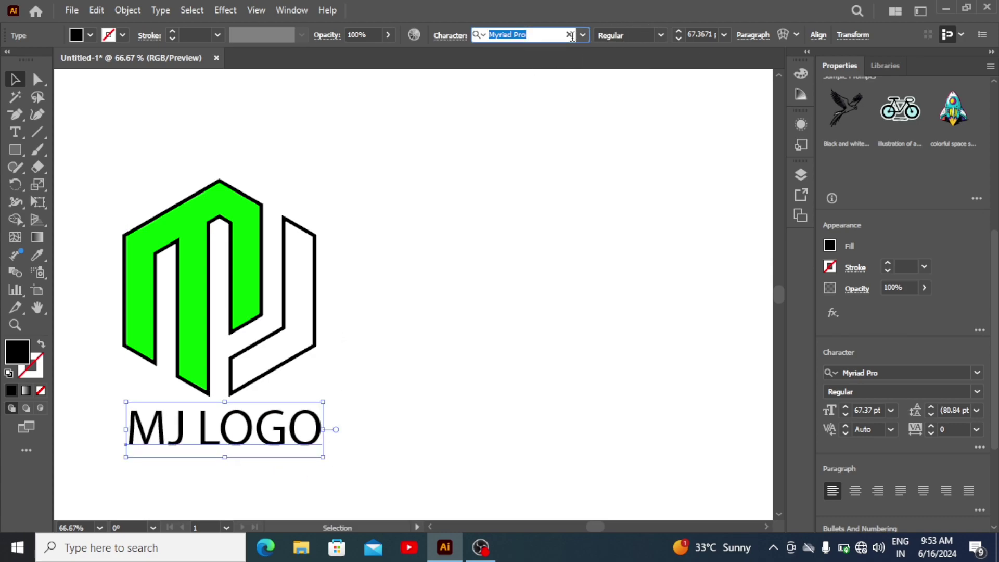
text(GO)
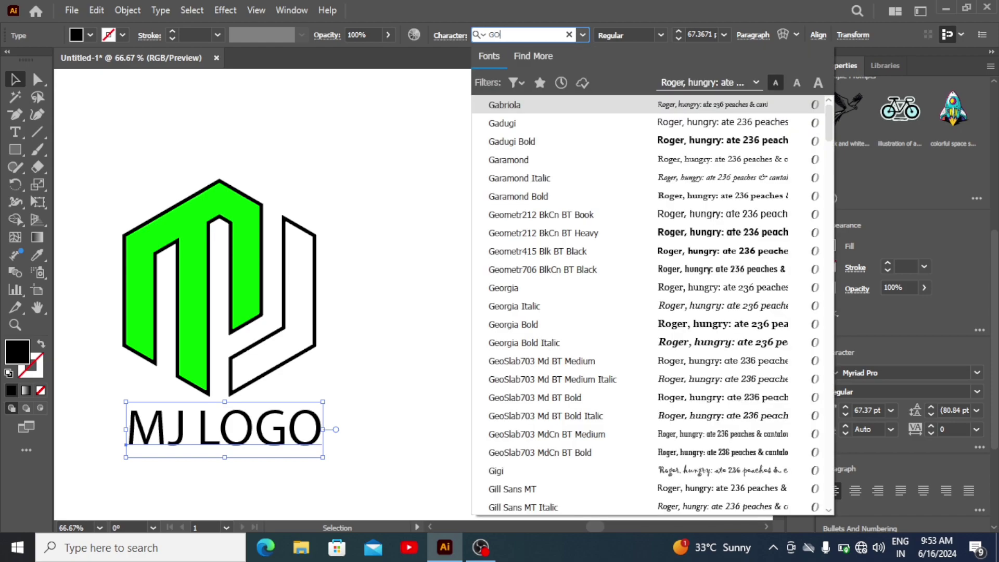
text(T)
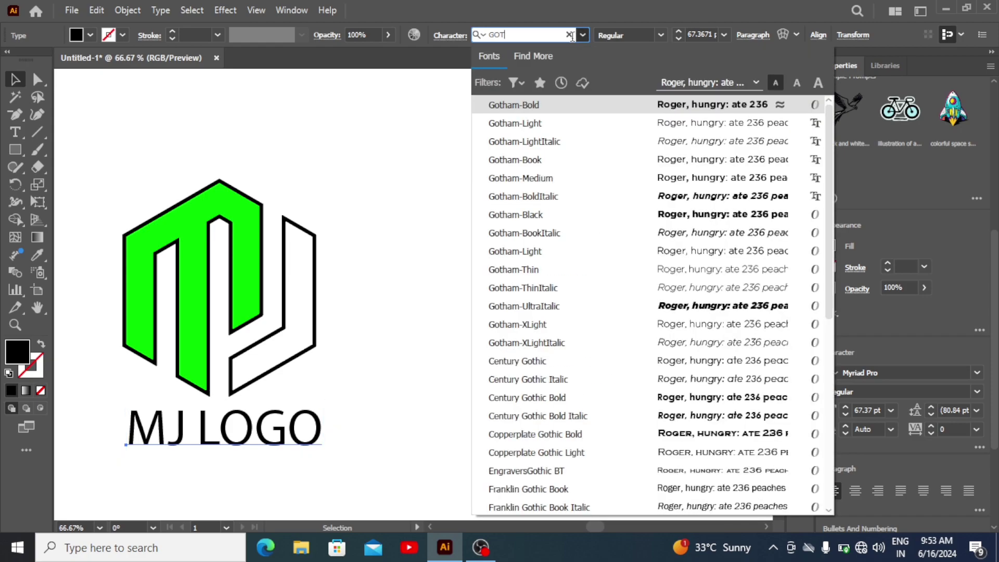
key(Down)
key(Up)
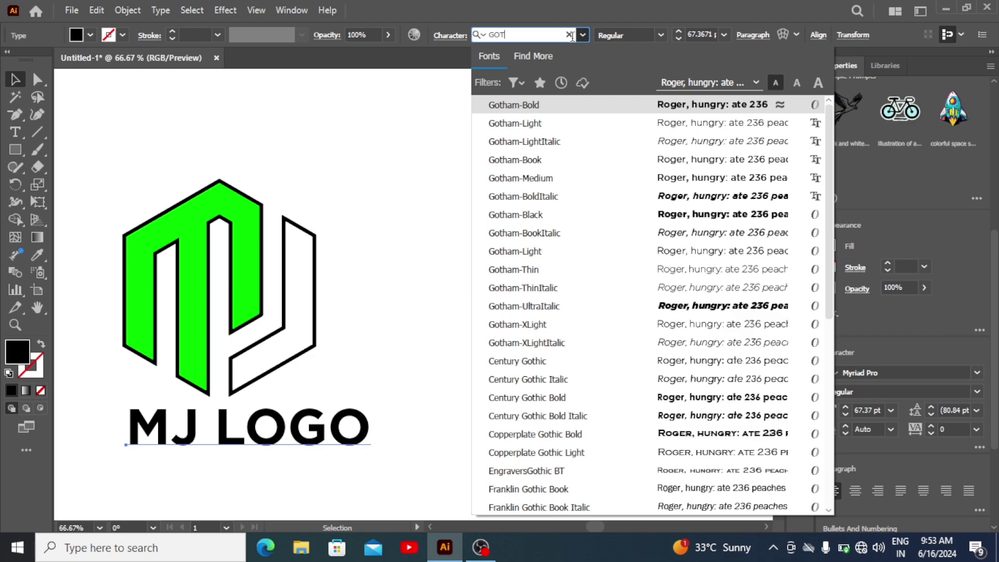
key(Down)
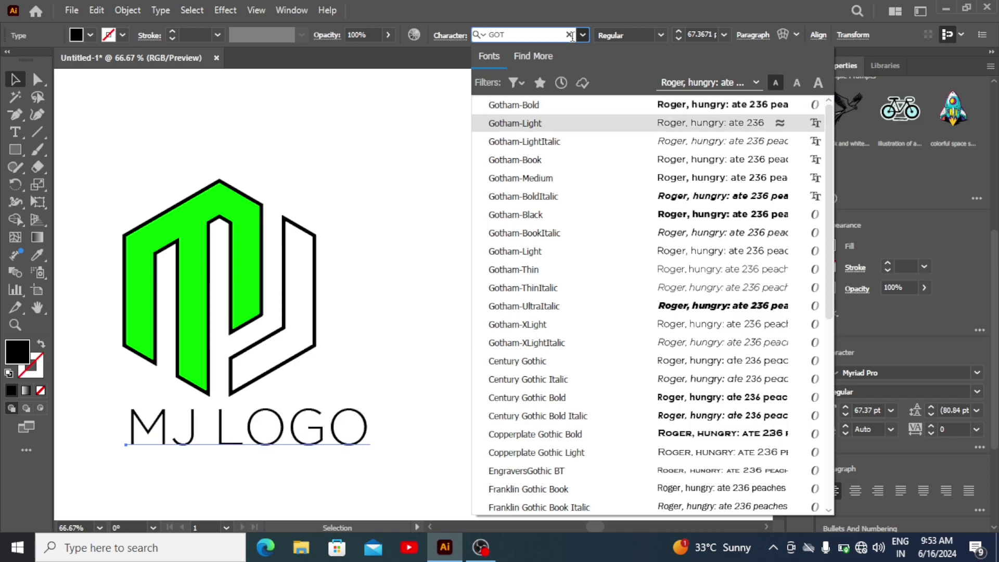
key(Down)
key(Down)
key(Down)
key(Down)
key(Up)
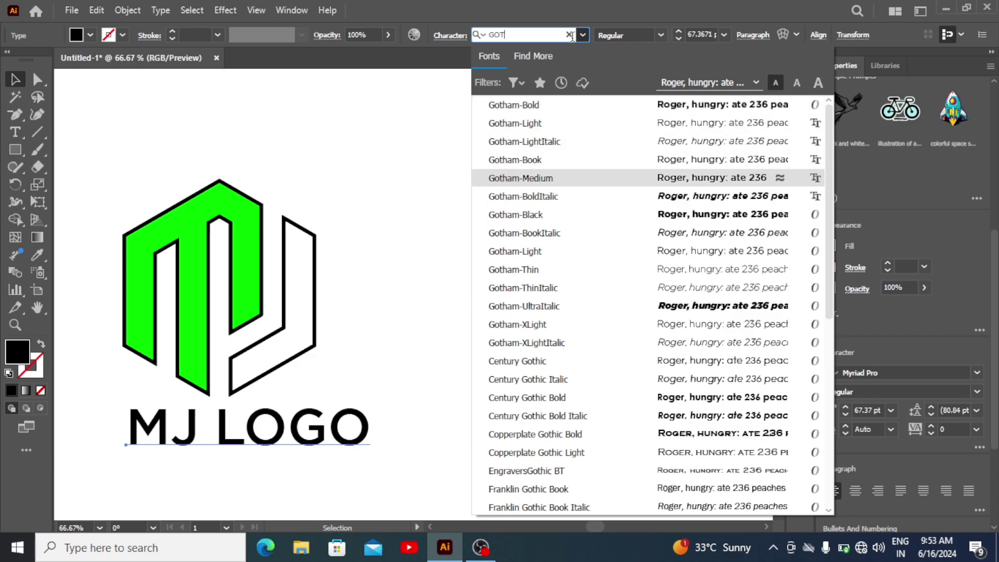
key(Down)
key(Down)
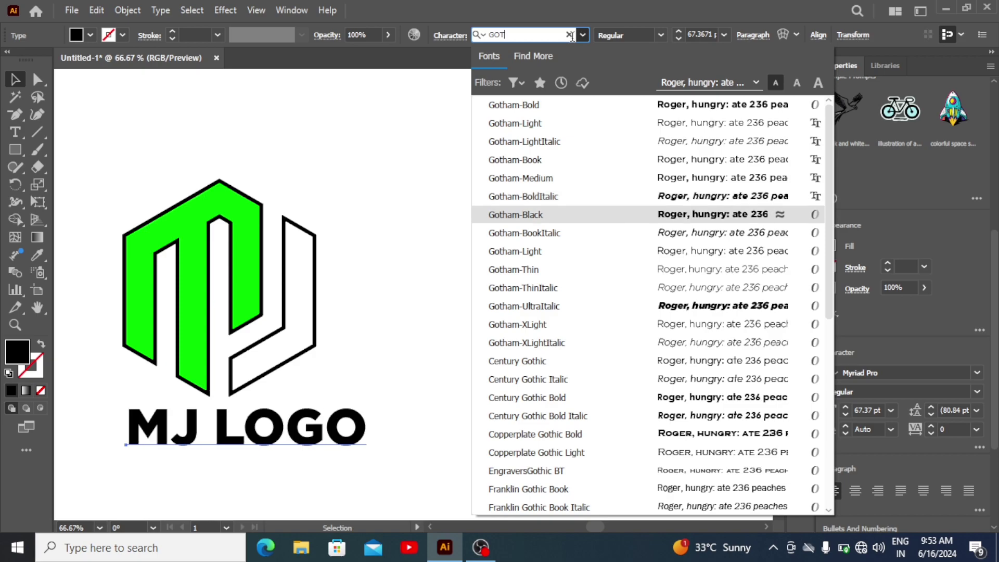
key(Return)
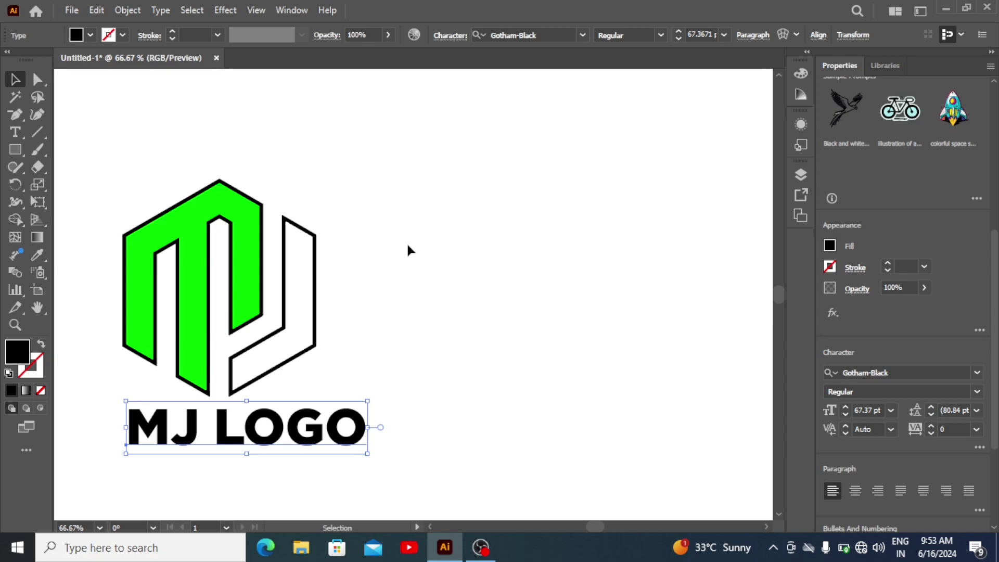
Step: Group the green and white hexagon halves into one mark
click(313, 281)
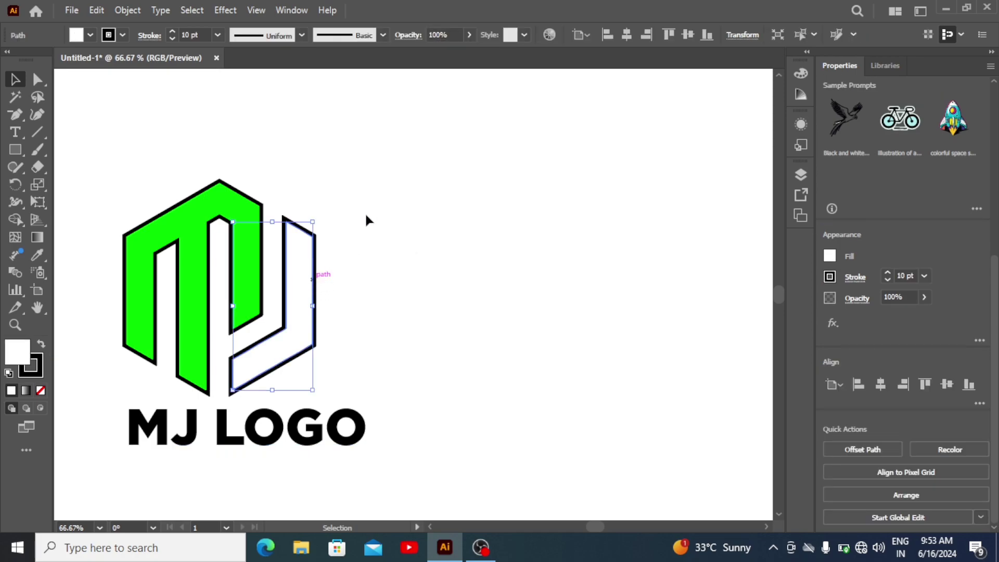
drag(364, 212, 214, 294)
click(125, 11)
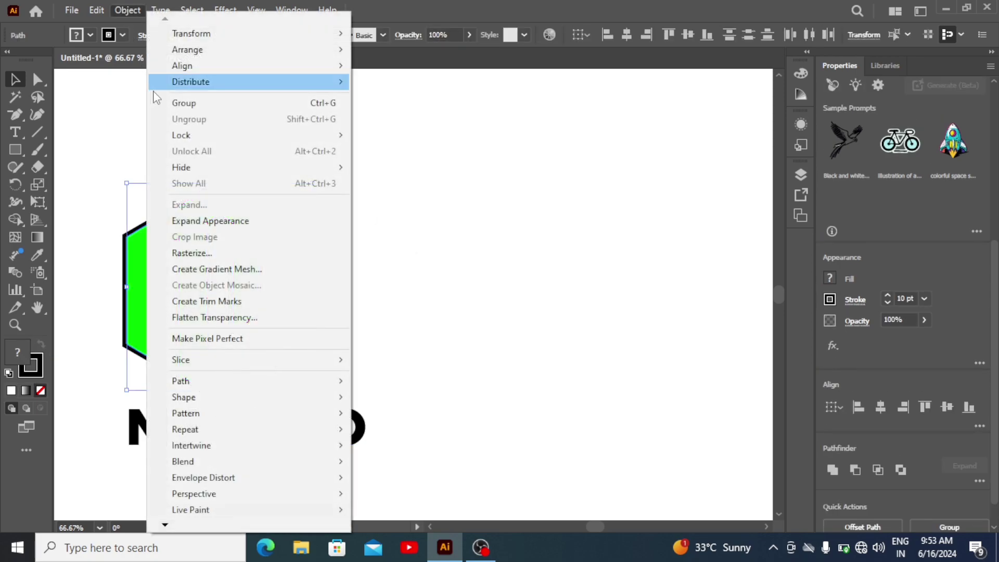
click(156, 99)
Step: Center the mark and MJ LOGO text horizontally, then shrink the text to about 62 pt
drag(431, 283, 196, 442)
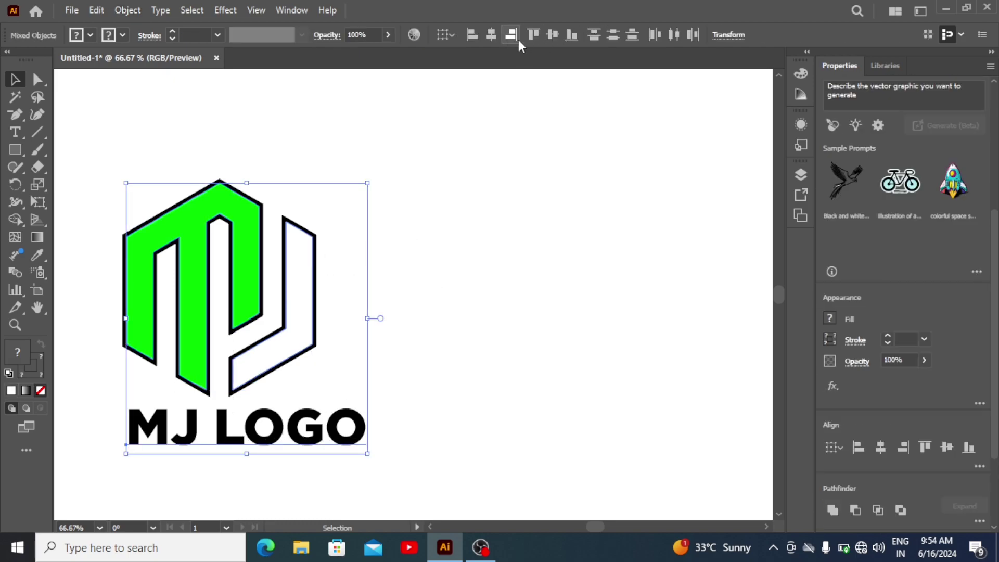
click(489, 35)
click(475, 180)
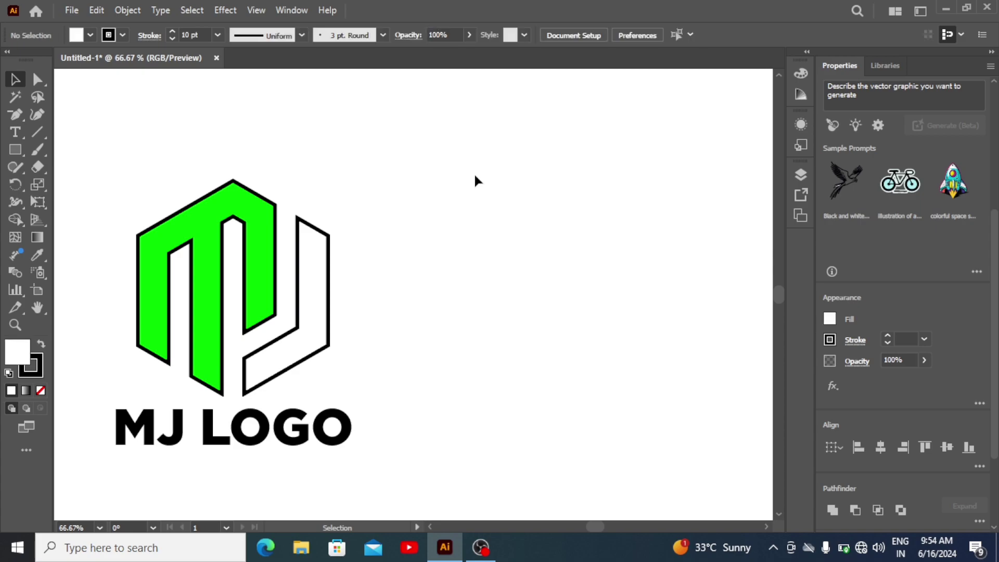
click(350, 439)
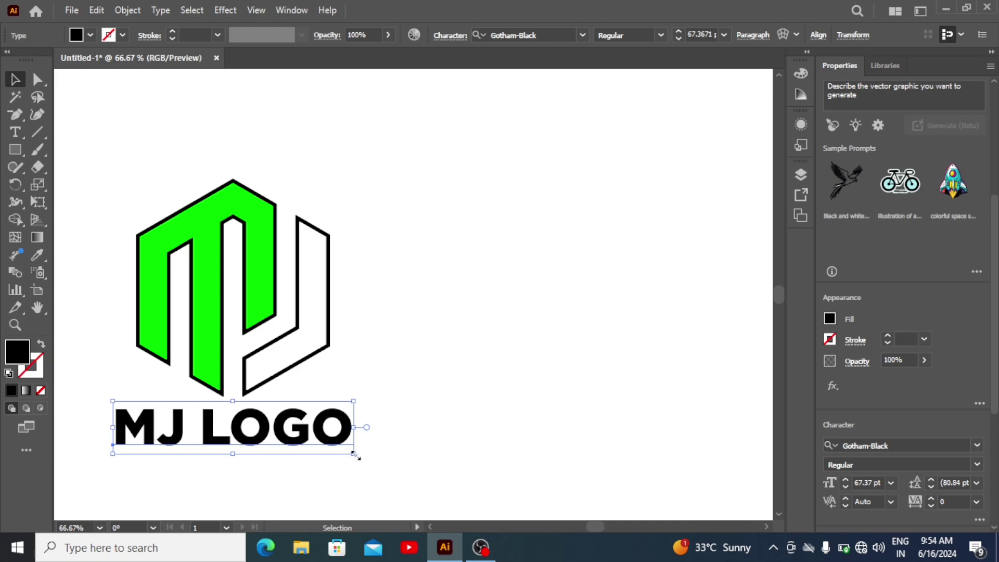
mouse_move(354, 455)
mouse_down()
mouse_move(336, 452)
mouse_move(334, 439)
mouse_up()
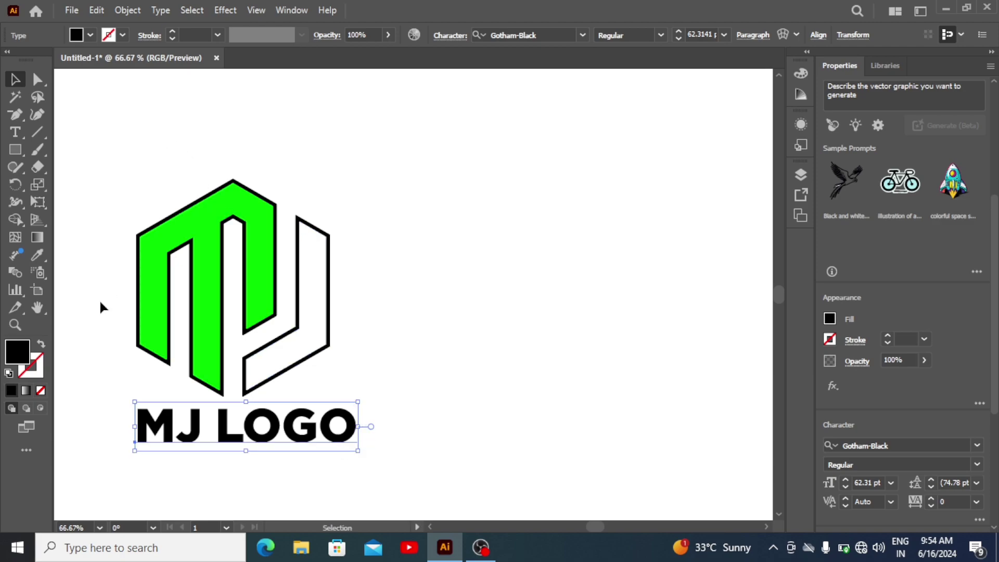
Step: Eyedropper the green M shape onto the MJ LOGO text and set its stroke to None
click(38, 255)
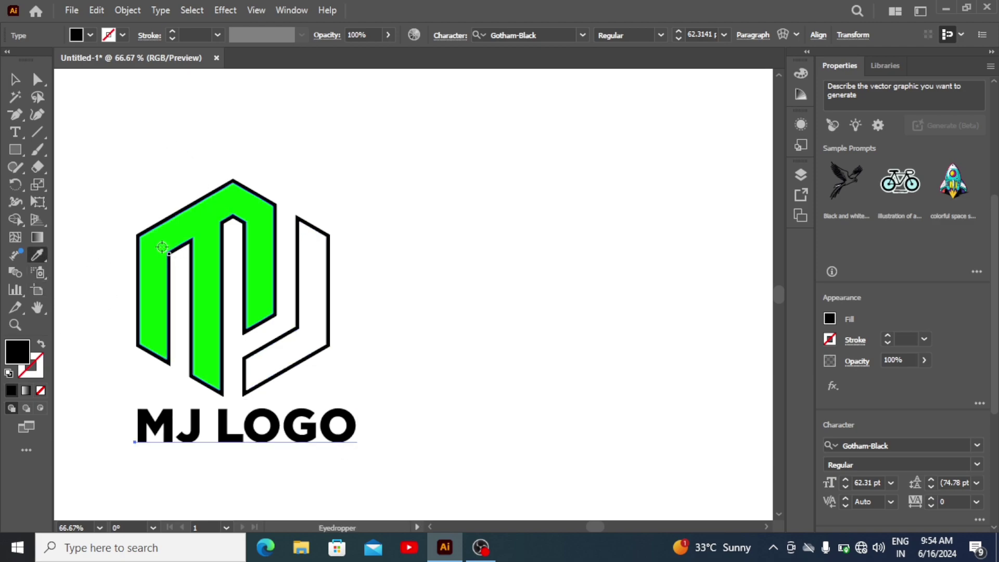
click(154, 237)
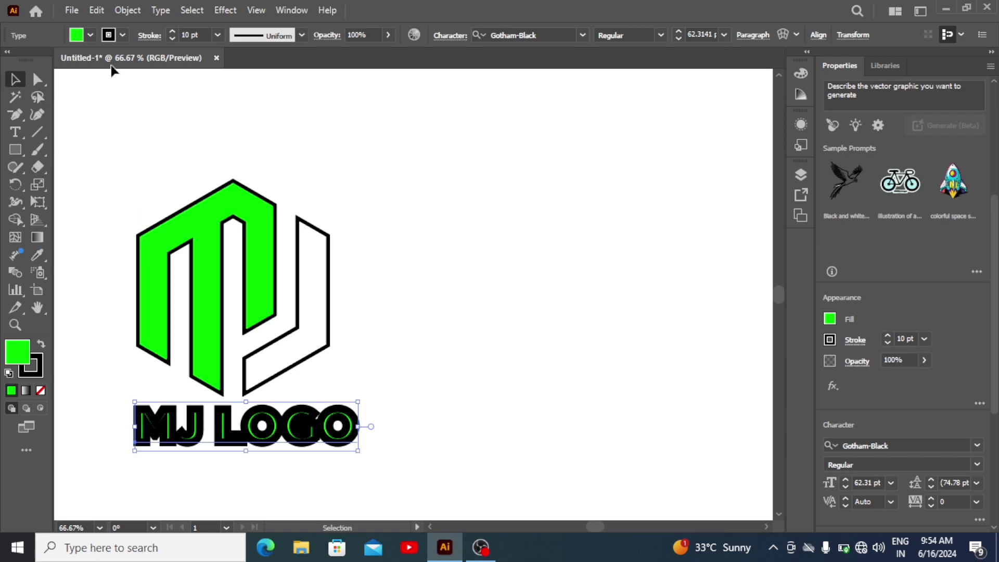
click(123, 36)
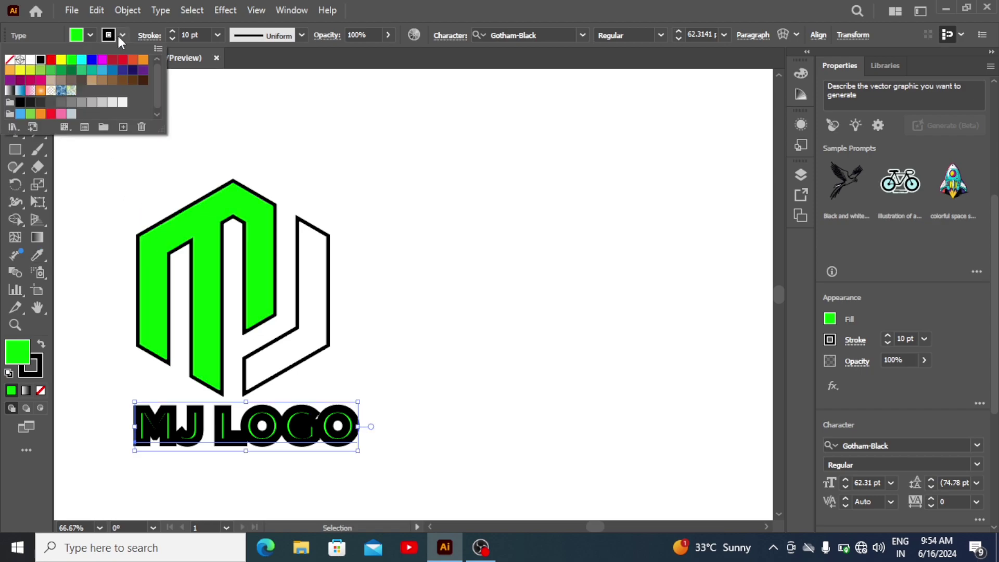
click(10, 60)
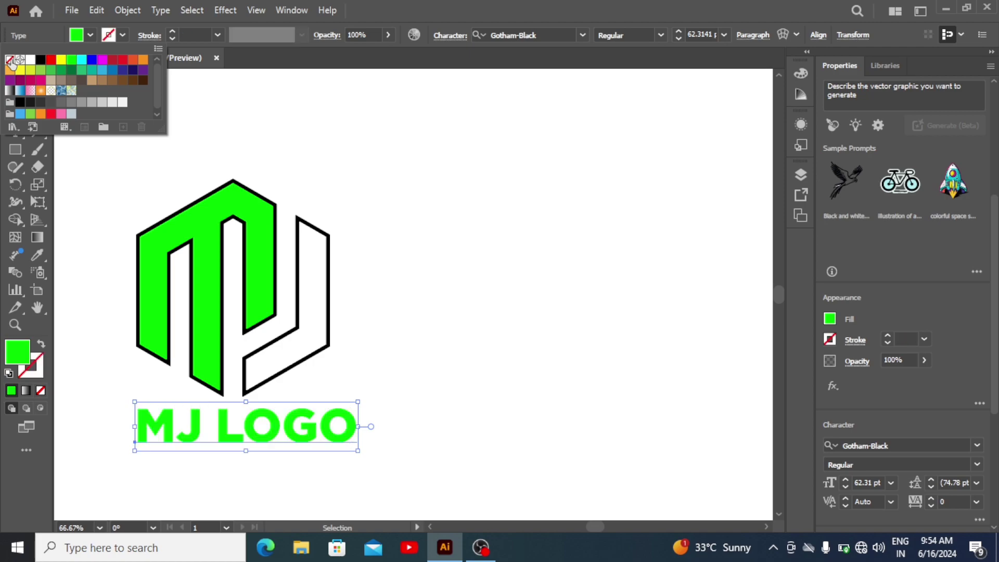
Step: Give the MJ LOGO text a 3 pt black stroke, then deselect it
click(120, 34)
click(218, 34)
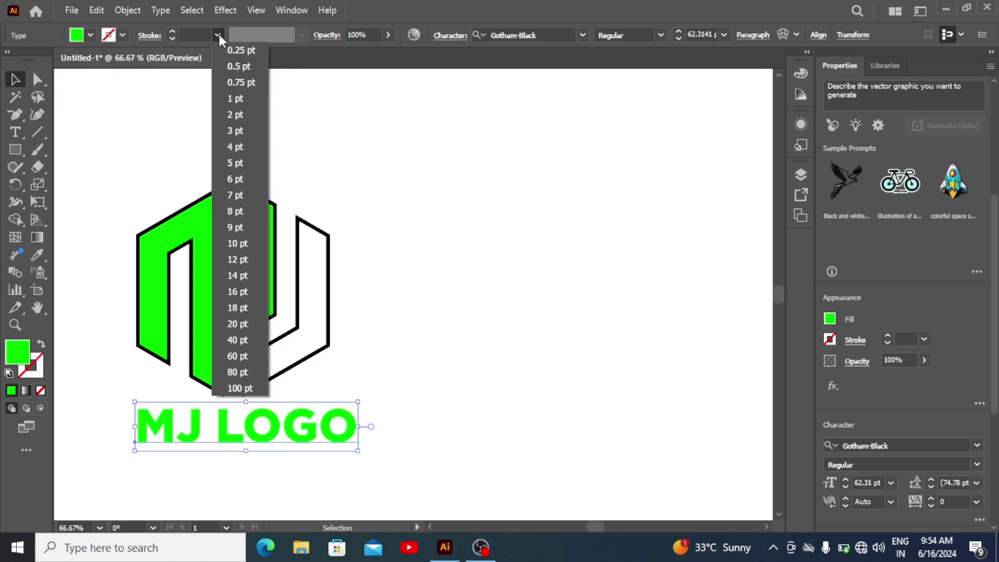
click(224, 132)
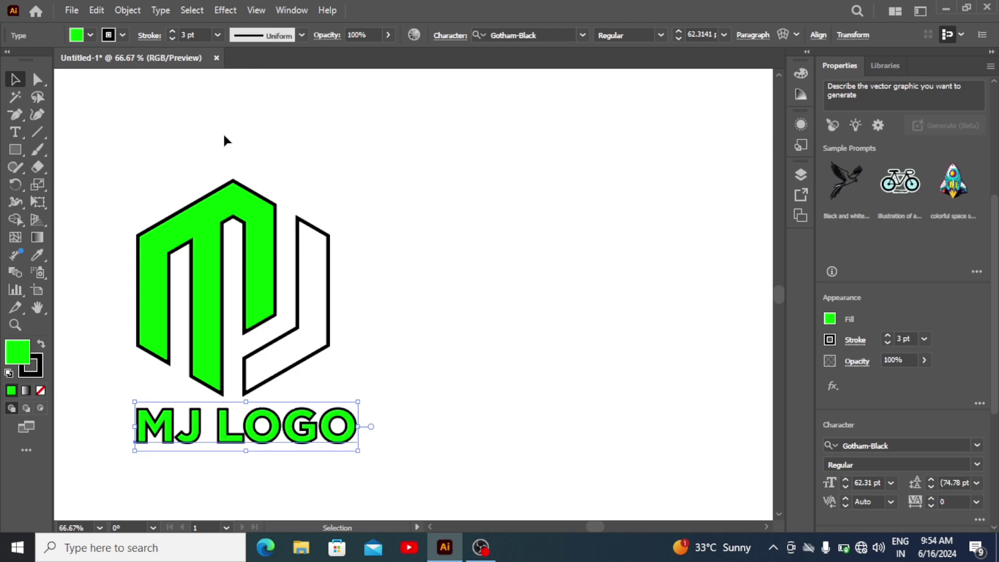
click(224, 137)
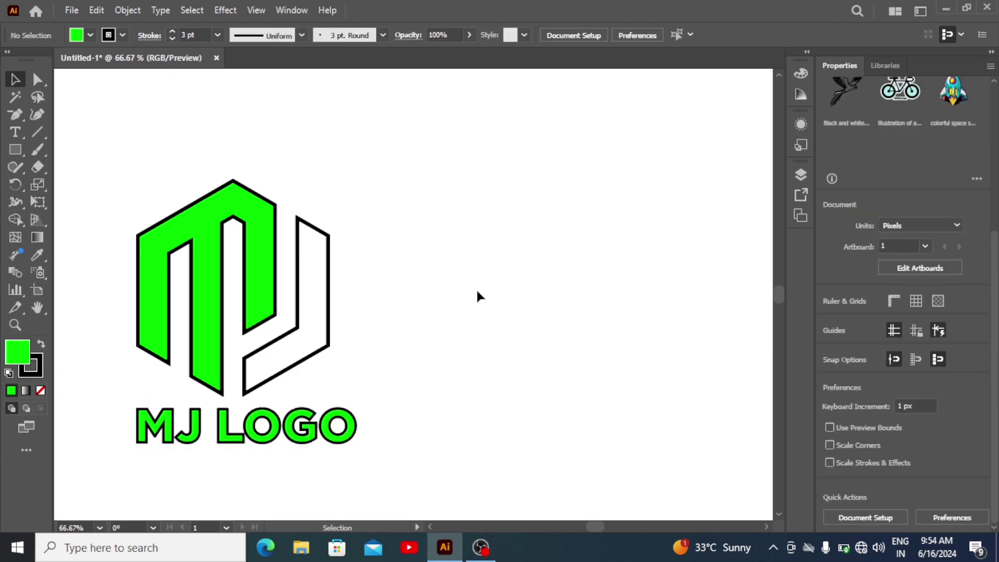
scroll(399, 382, down, 1)
scroll(399, 382, down, 2)
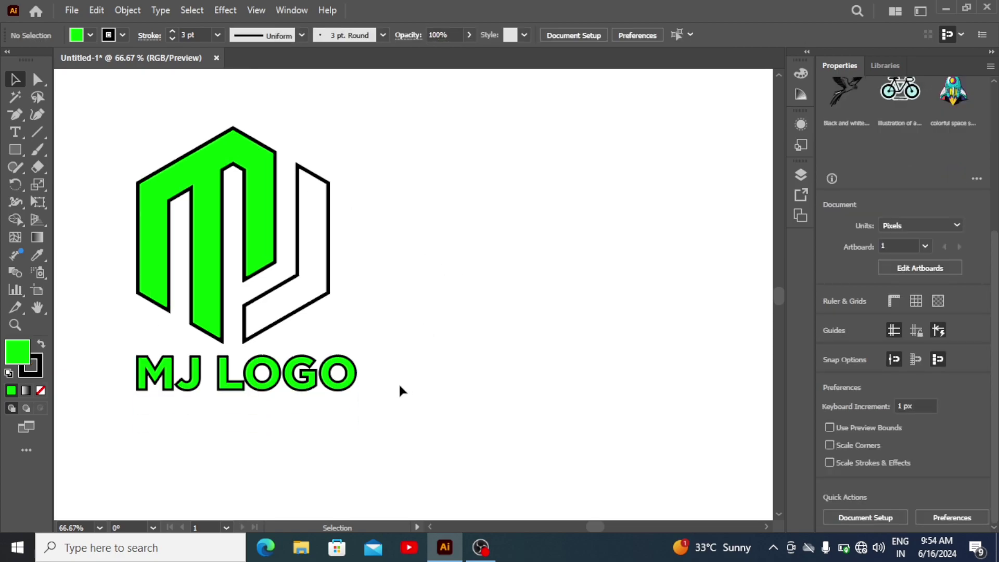
Step: Copy MJ LOGO just below itself and retype the copy as 'DESIGN'
click(334, 386)
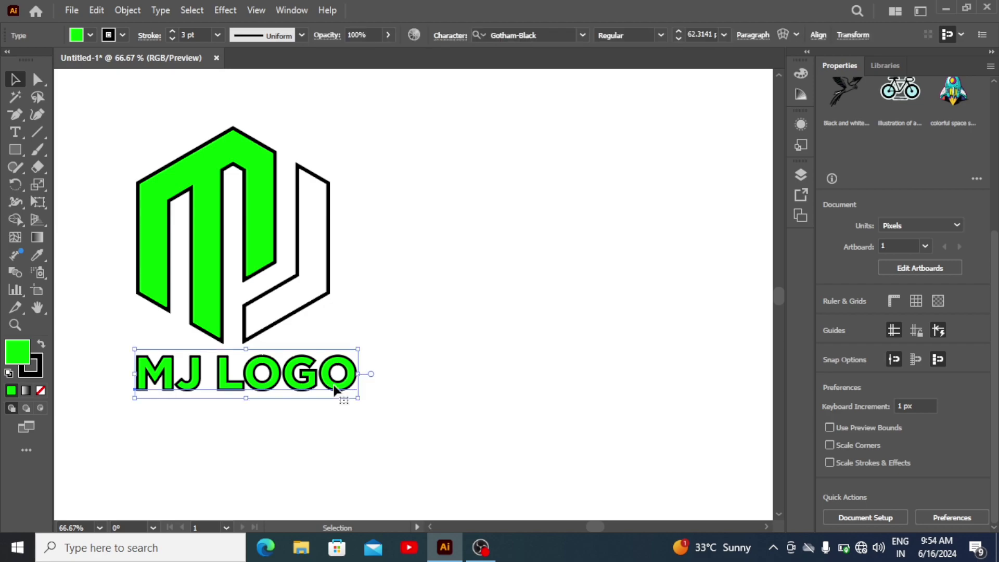
drag(334, 387, 339, 436)
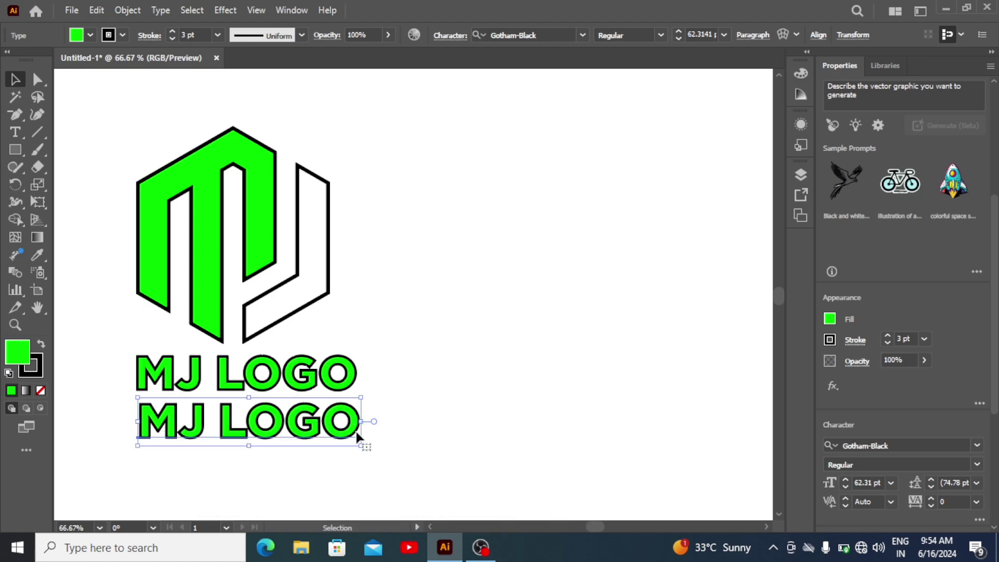
double_click(358, 436)
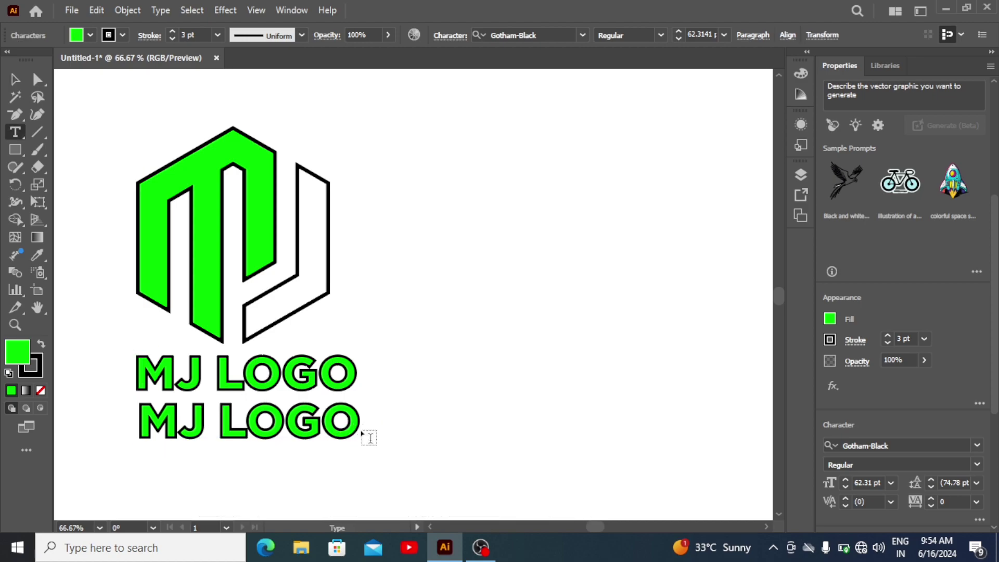
key(BackSpace)
key(BackSpace)
key(BackSpace)
key(BackSpace)
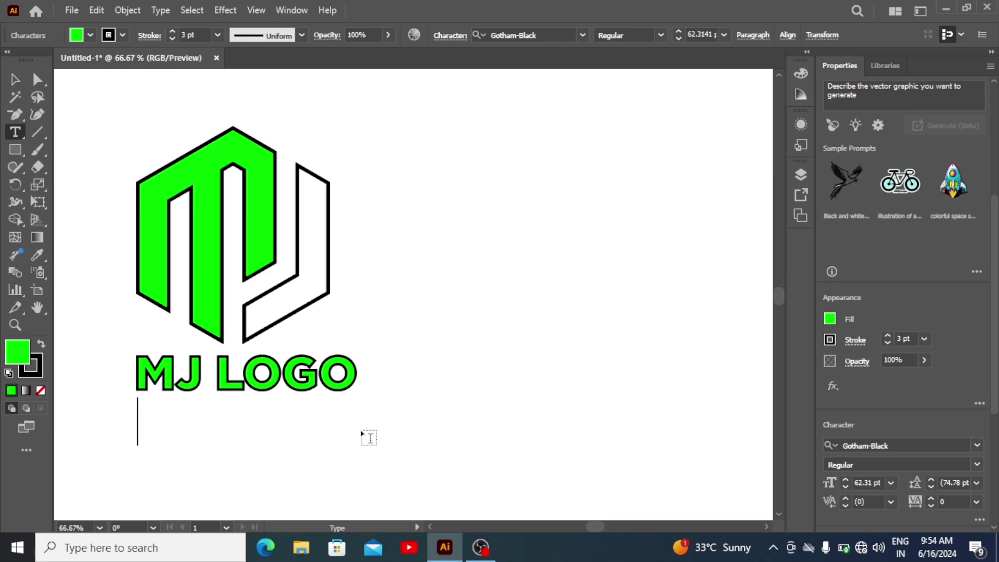
text(DES)
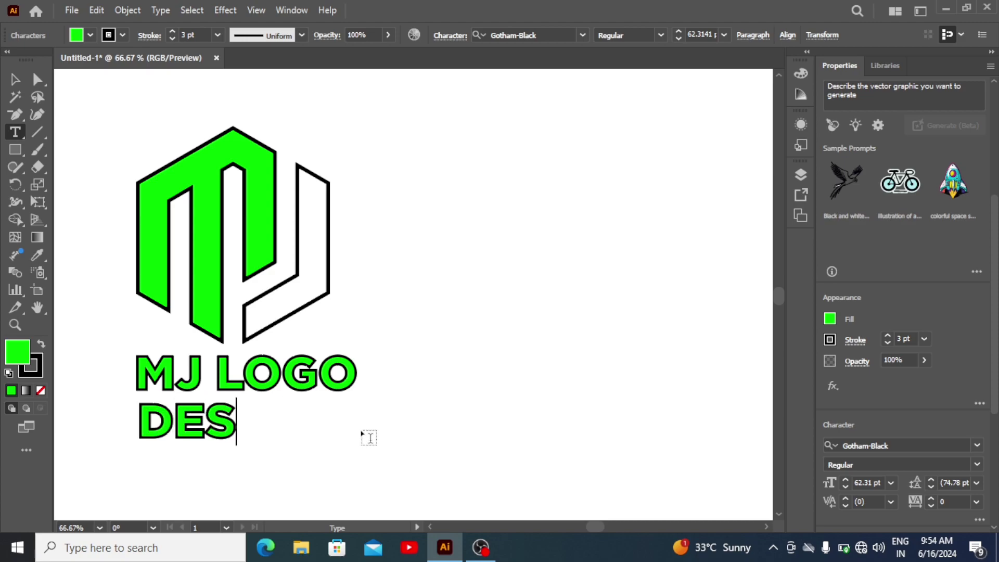
text(IGN)
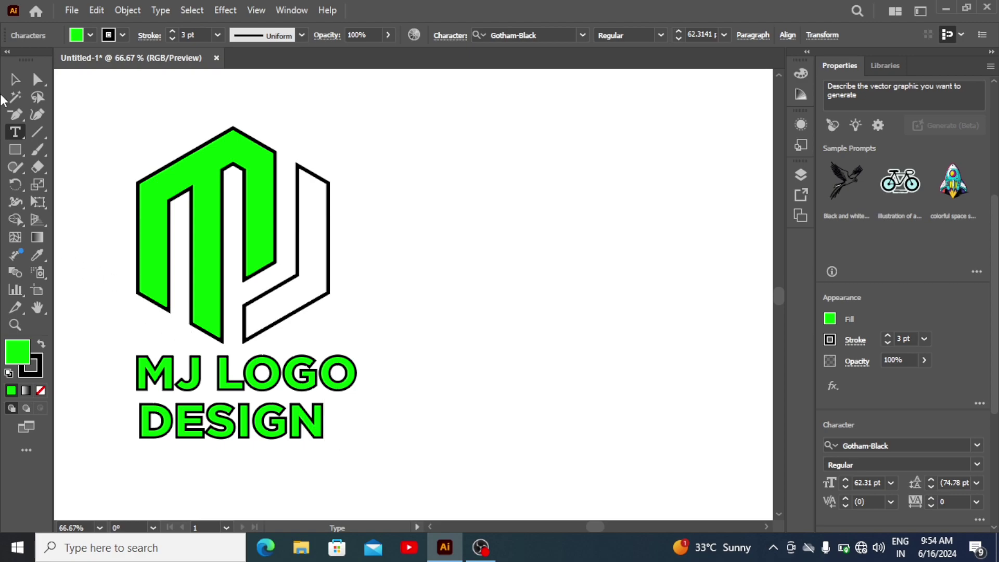
click(15, 79)
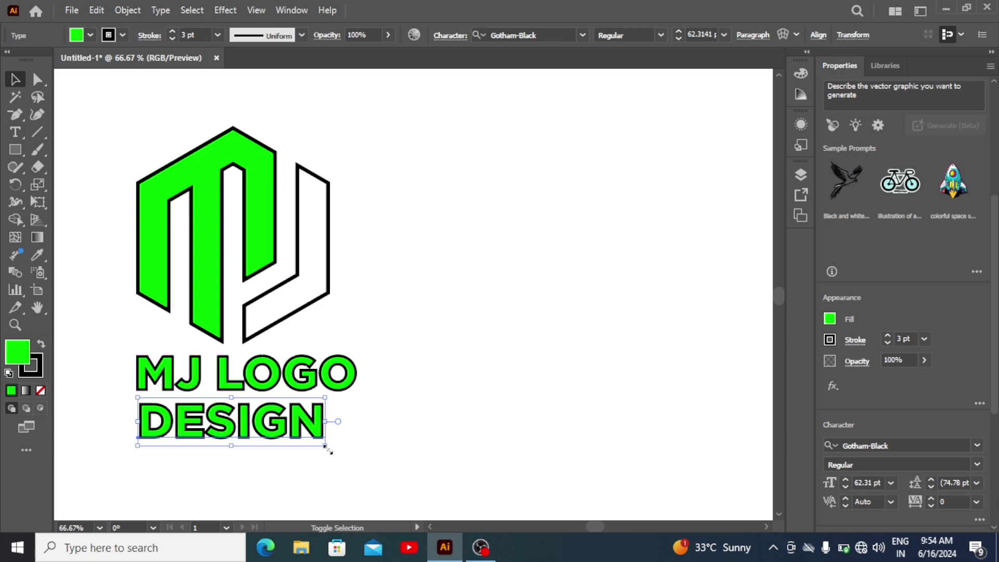
Step: Shrink DESIGN, shift it right under MJ LOGO, and set its tracking to 400
drag(324, 446, 303, 431)
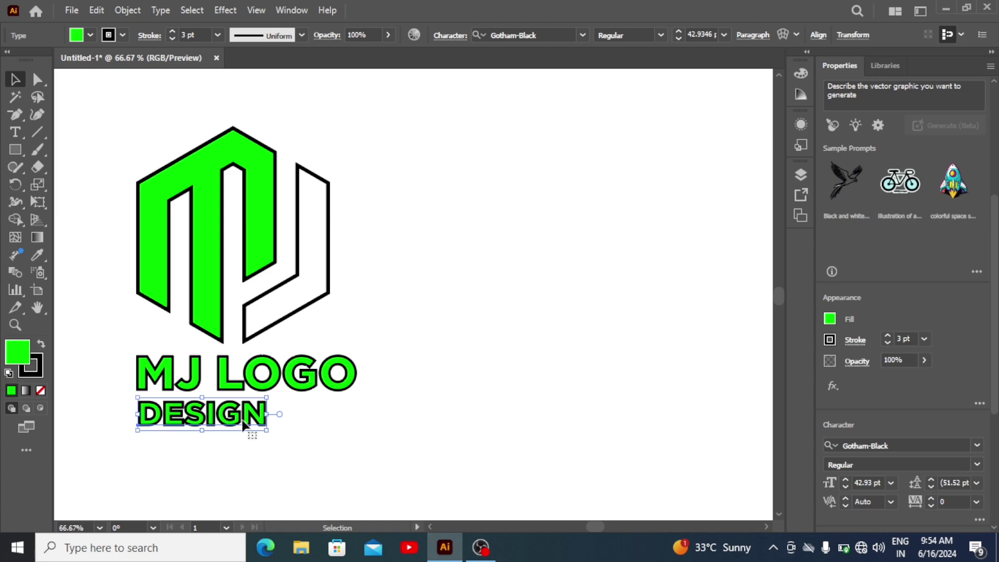
drag(244, 424, 291, 422)
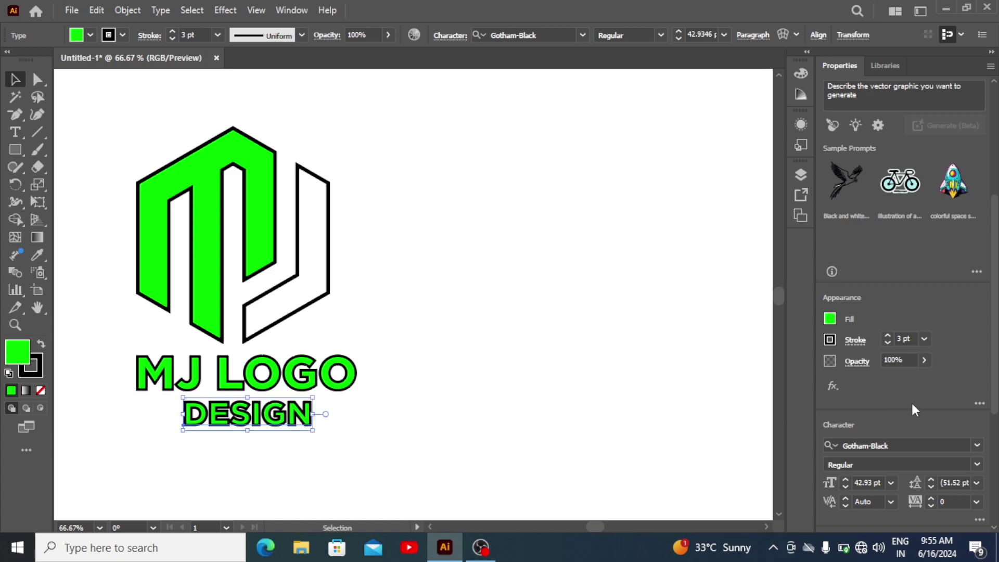
scroll(914, 410, down, 5)
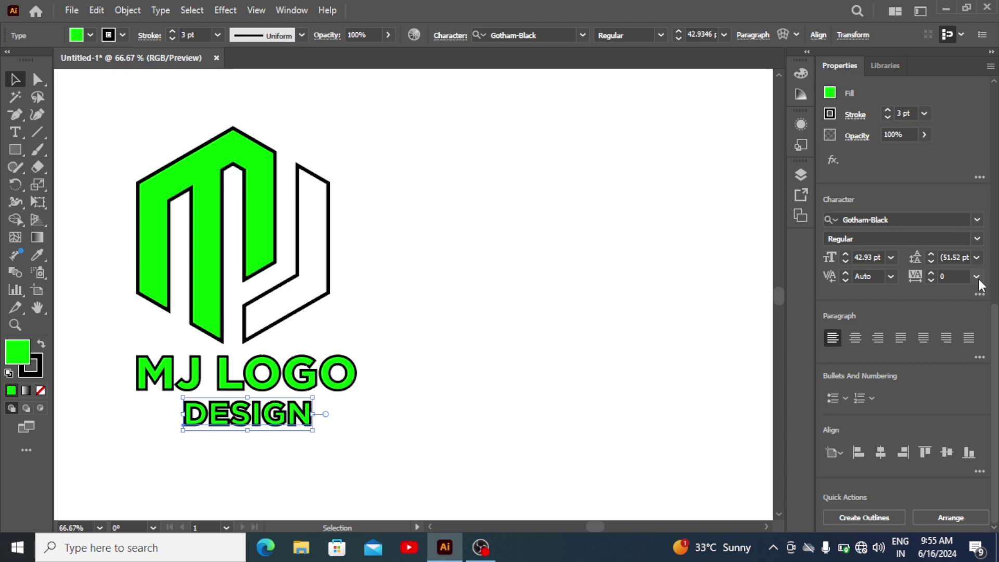
click(958, 278)
text(4)
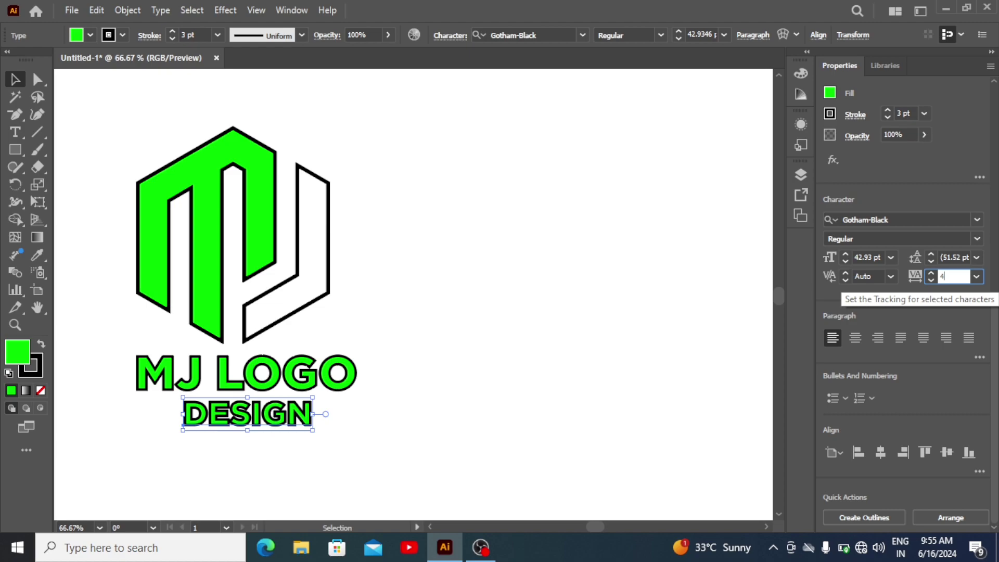
text(00)
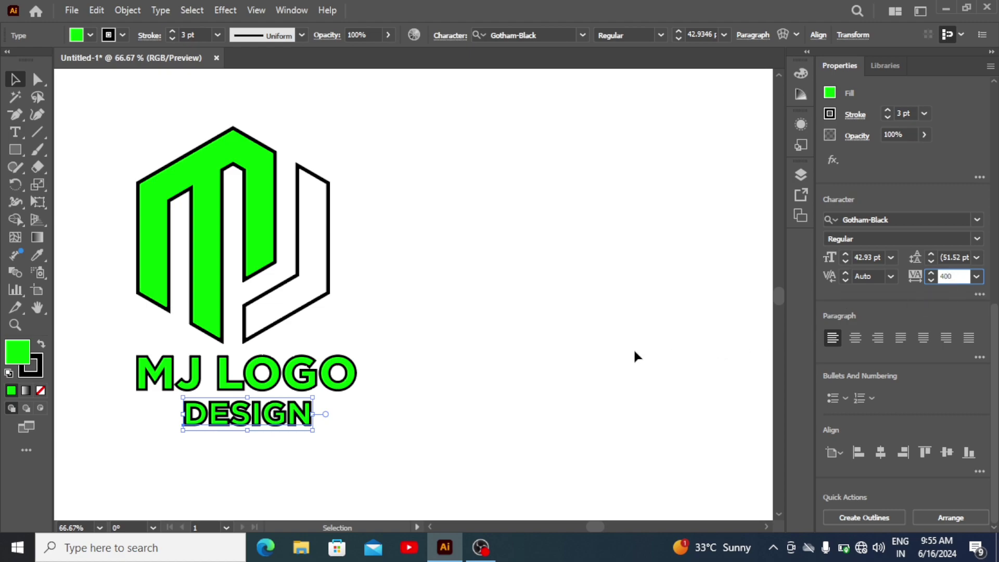
click(625, 357)
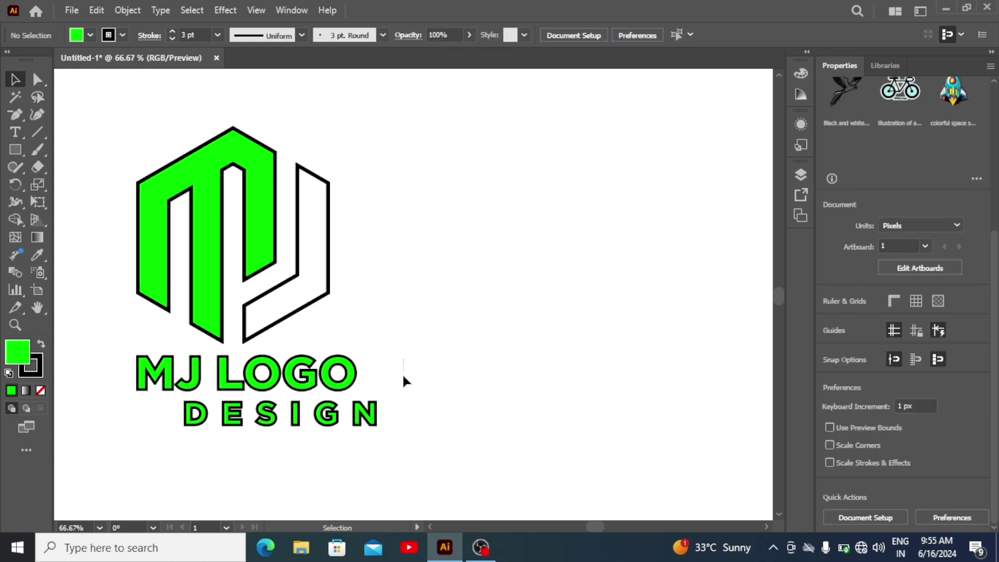
Step: Horizontally centre both text lines with the hexagon logo
click(235, 435)
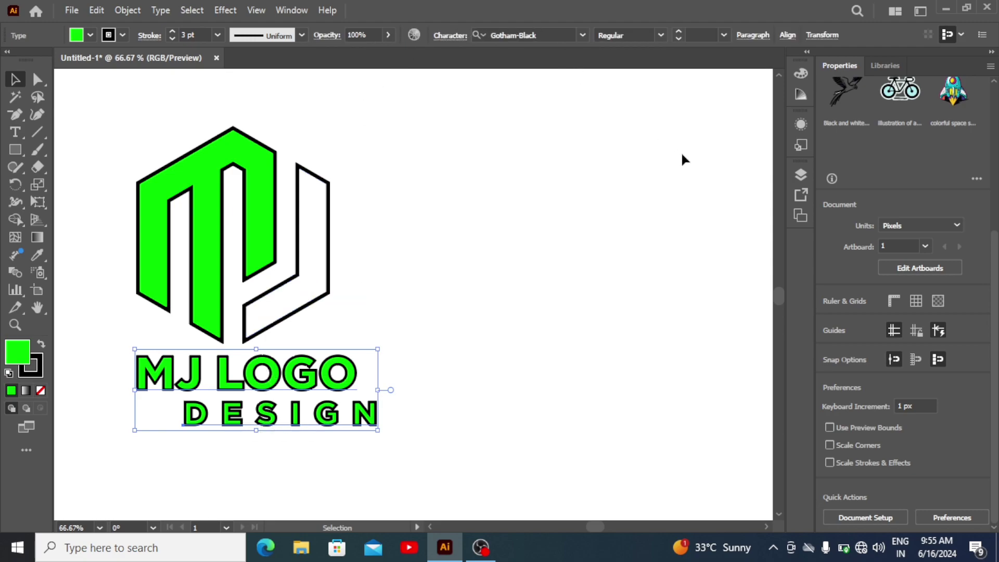
key(ctrl+a)
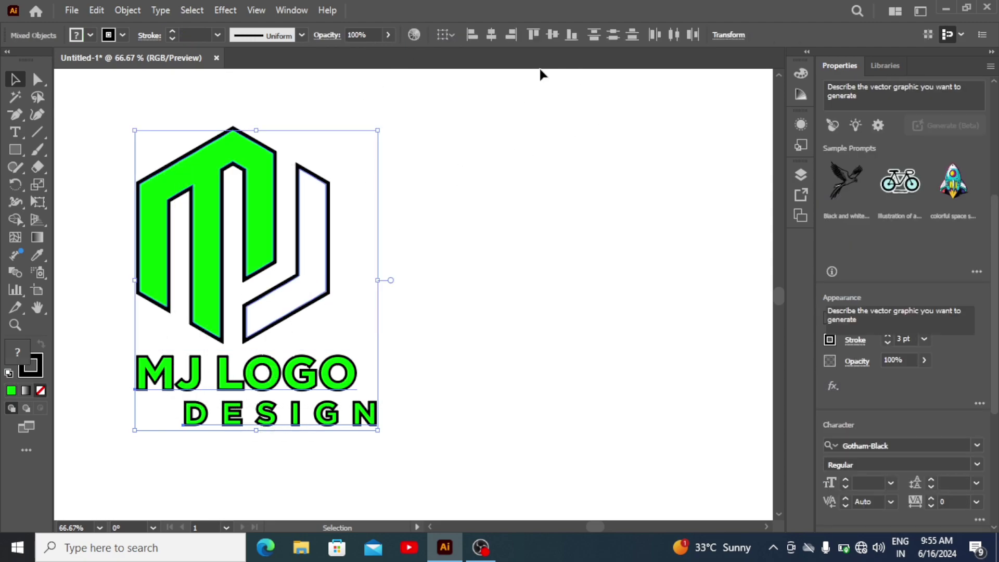
click(492, 34)
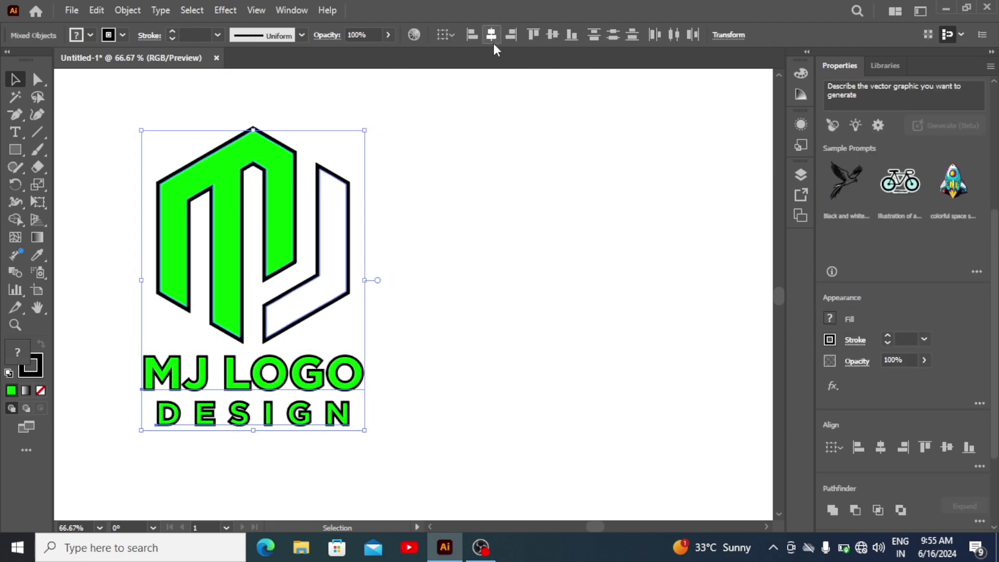
click(479, 201)
Step: Change the DESIGN text fill to white
click(344, 401)
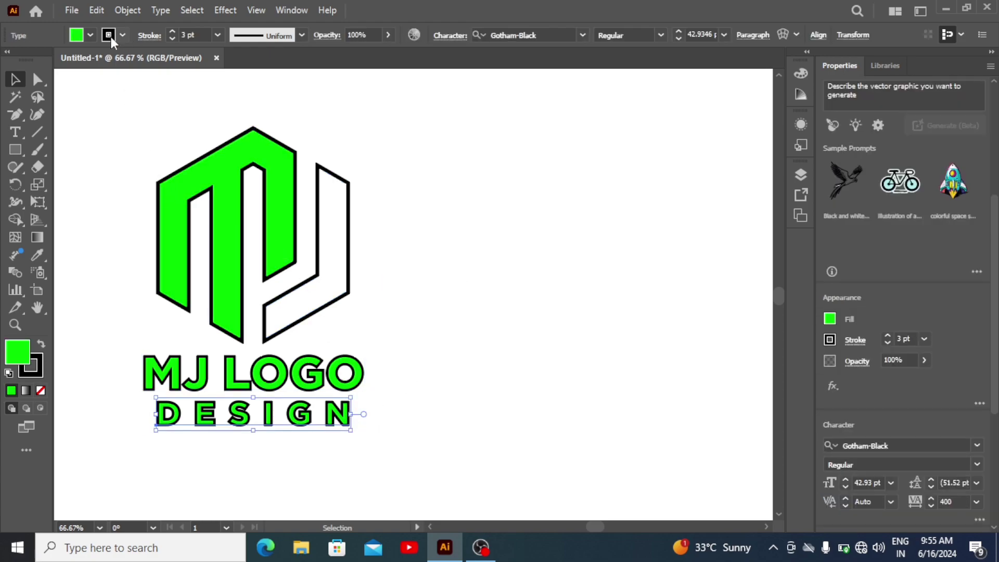
click(90, 35)
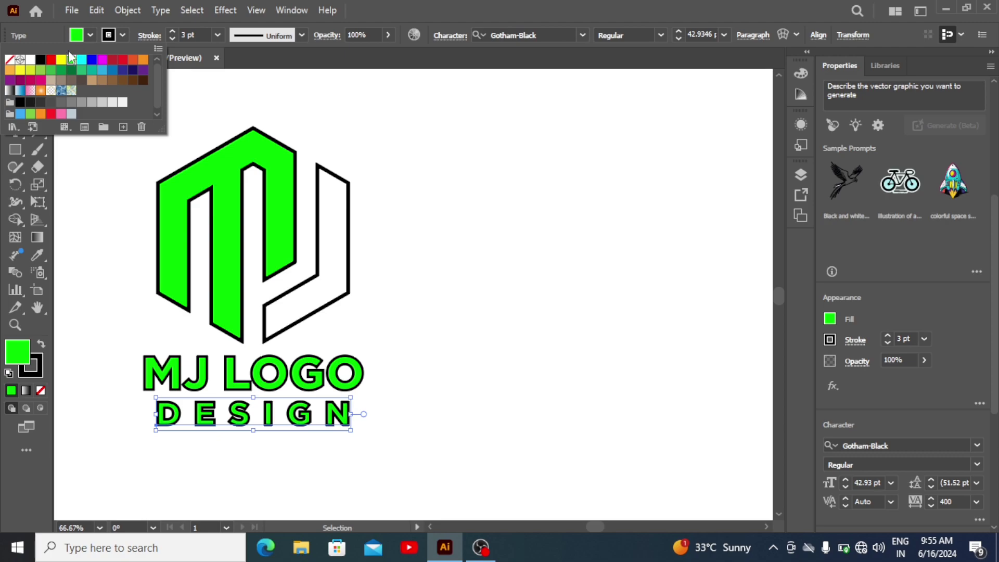
click(31, 61)
click(372, 256)
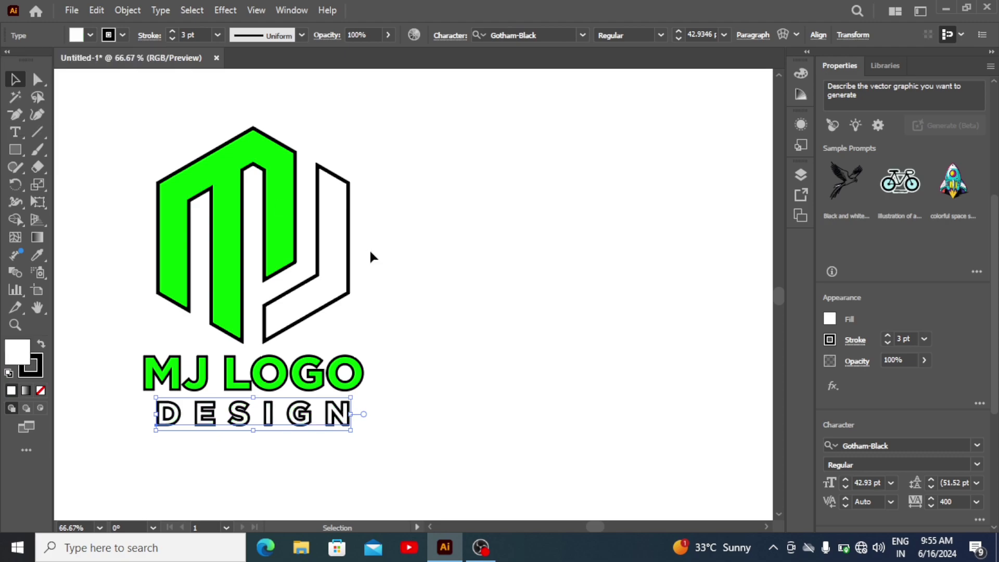
click(371, 256)
Step: Set both text lines' stroke weight to 2 pt, then select the whole logo
click(289, 431)
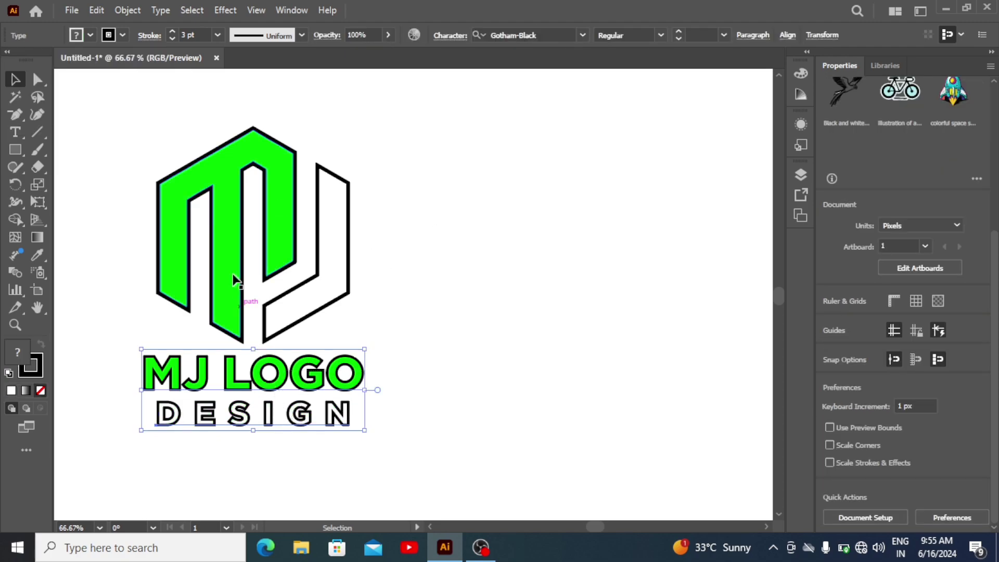
click(218, 35)
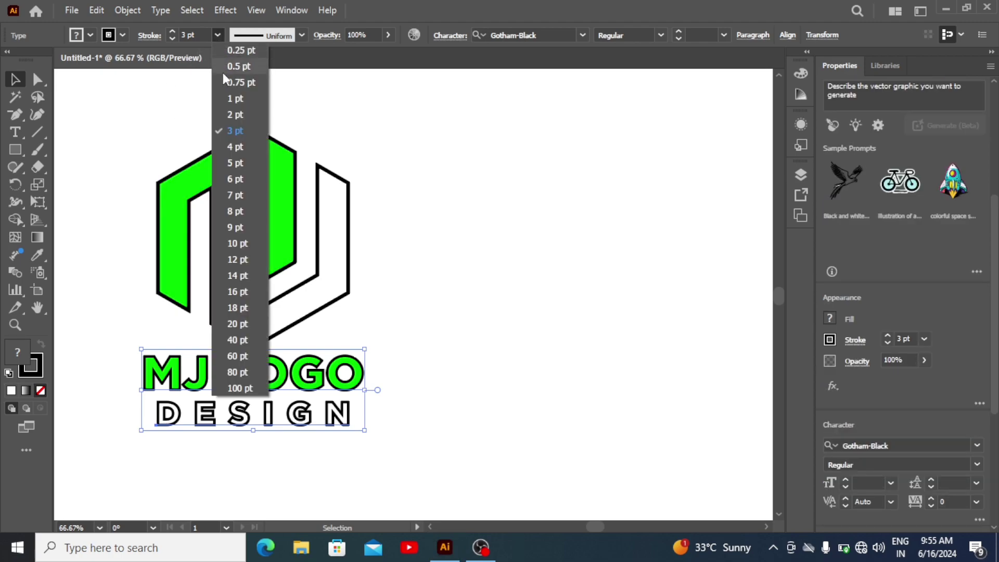
click(229, 115)
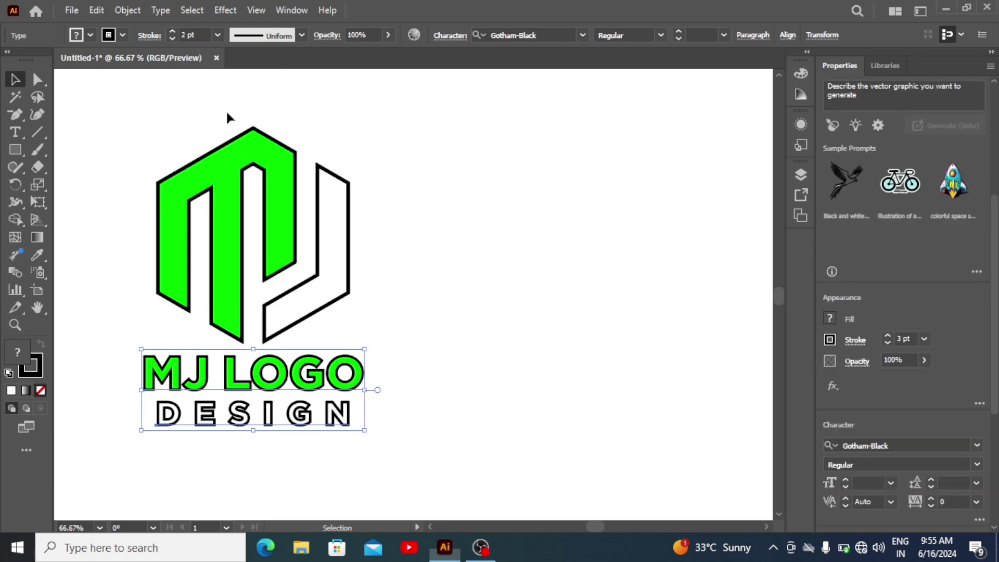
click(432, 237)
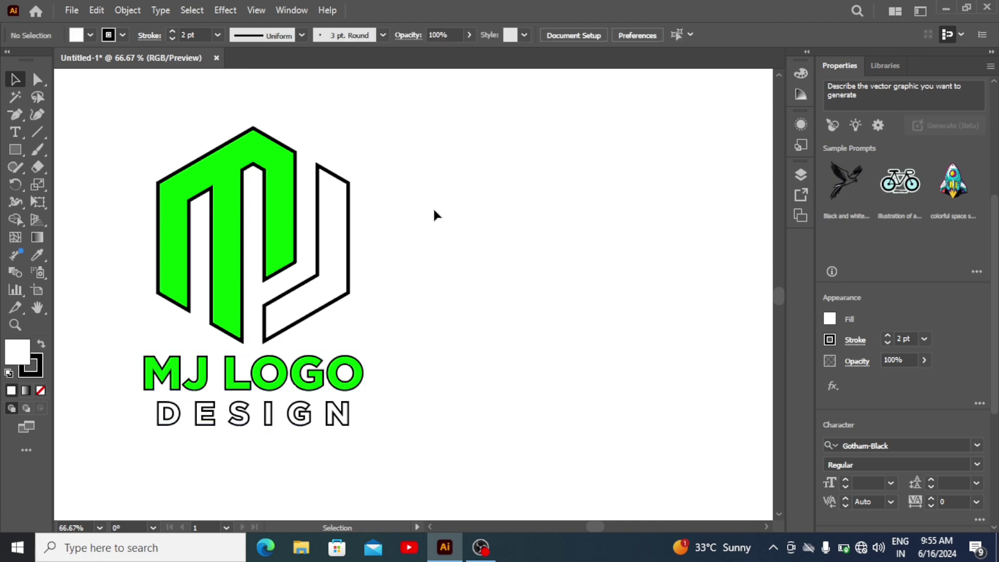
mouse_move(433, 207)
mouse_down()
mouse_move(295, 384)
mouse_move(161, 426)
mouse_up()
Step: Export the logo as PNG 'MJ LOGO DESIGN' at 300 ppi with transparent background
click(71, 10)
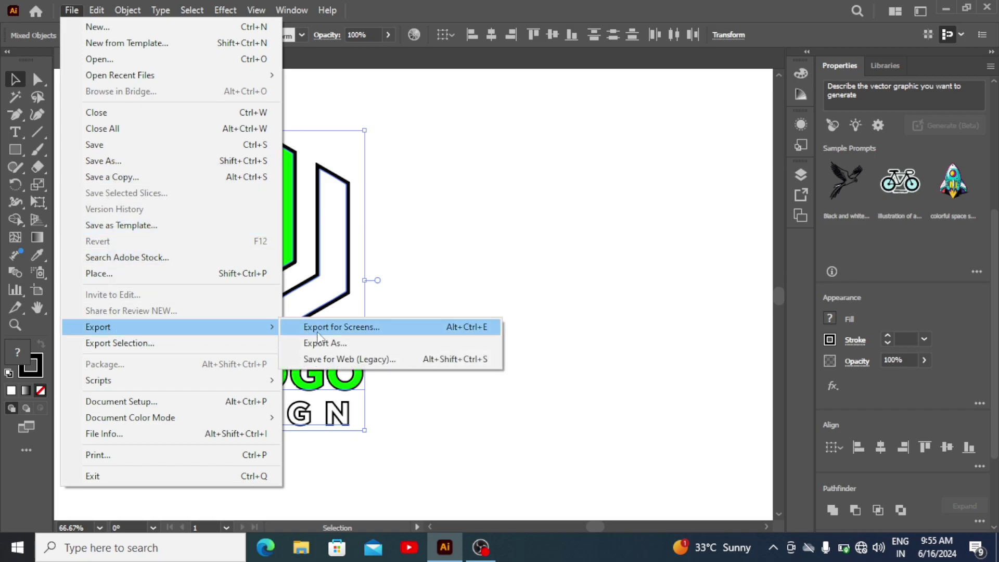
click(318, 344)
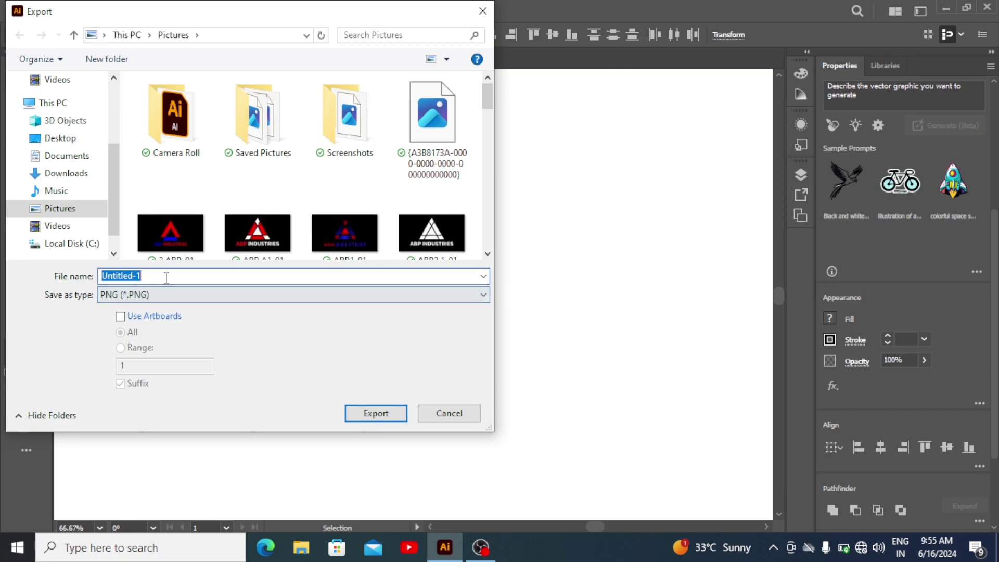
text(MJ LOGO DESIGN)
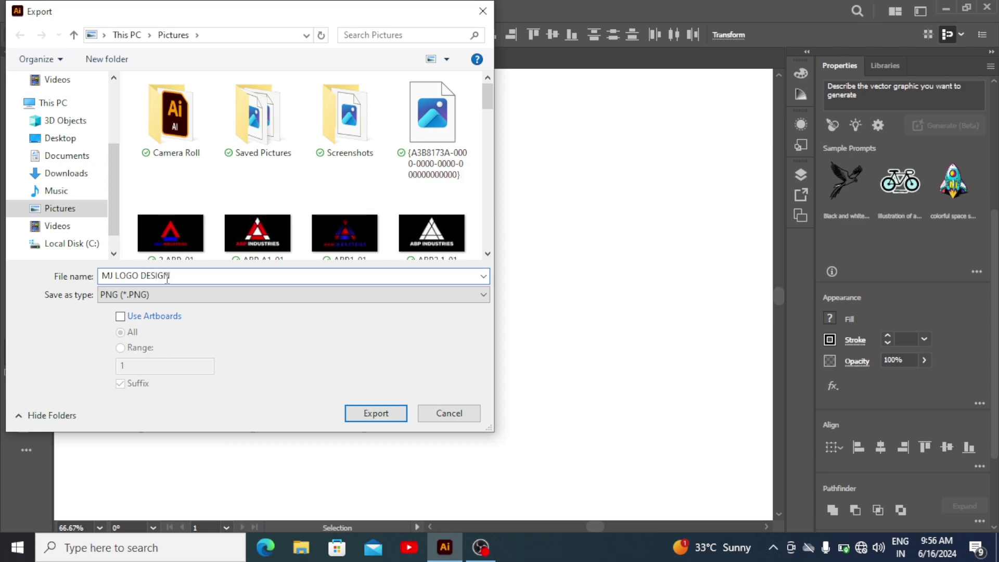
key(Return)
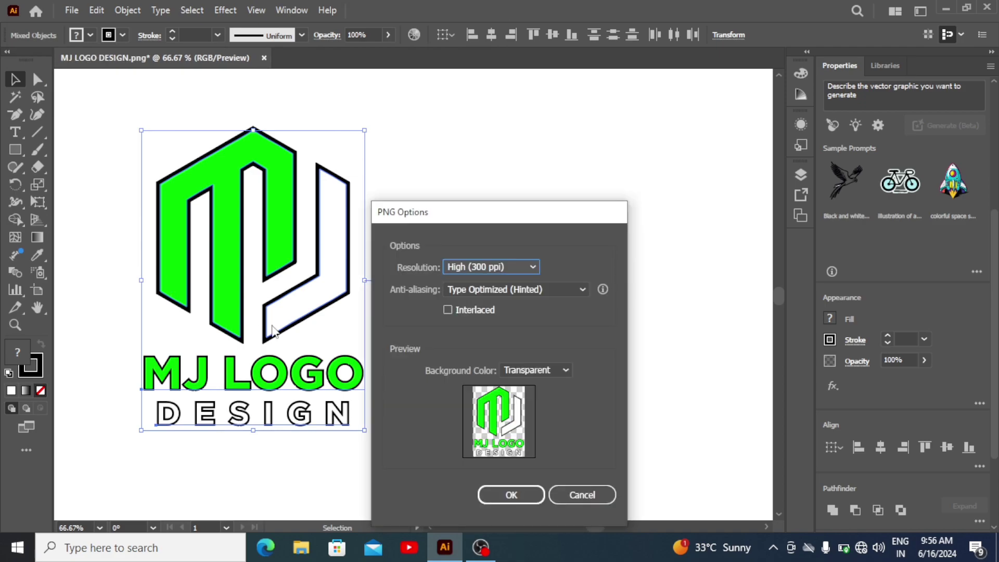
click(508, 495)
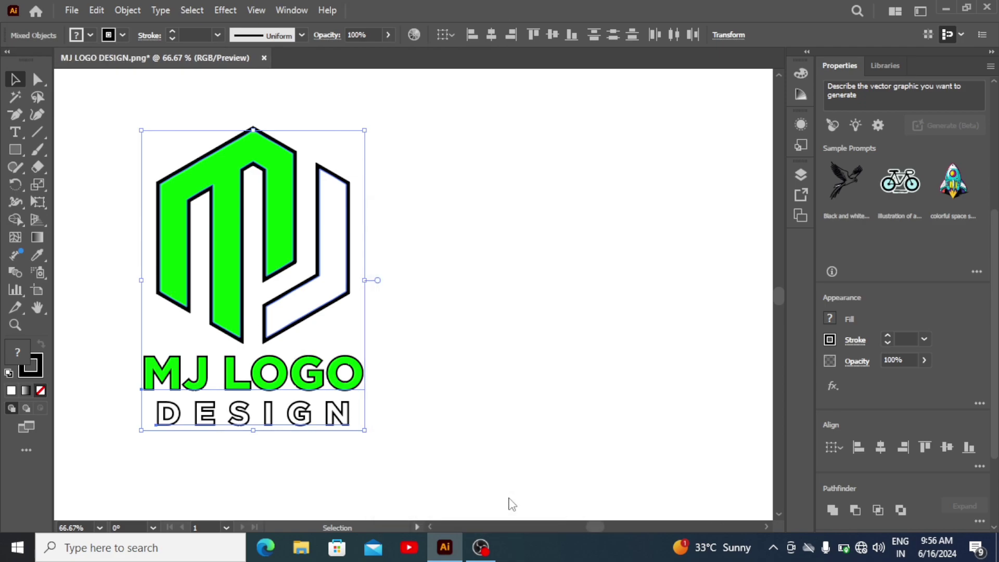